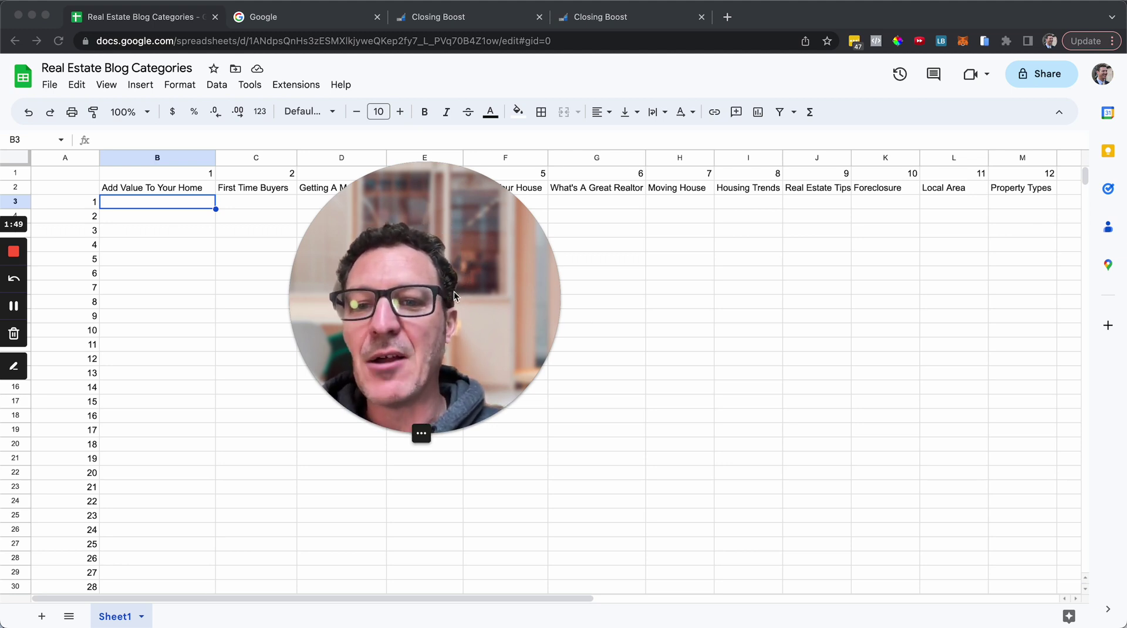
- Copy the 'Add Value To Your Home' heading from cell B2 and switch to Google
{"action": "mouse_move", "coordinate": [453, 296]}
{"action": "left_mouse_down"}
{"action": "mouse_move", "coordinate": [418, 345]}
{"action": "mouse_move", "coordinate": [276, 411]}
{"action": "left_mouse_up"}
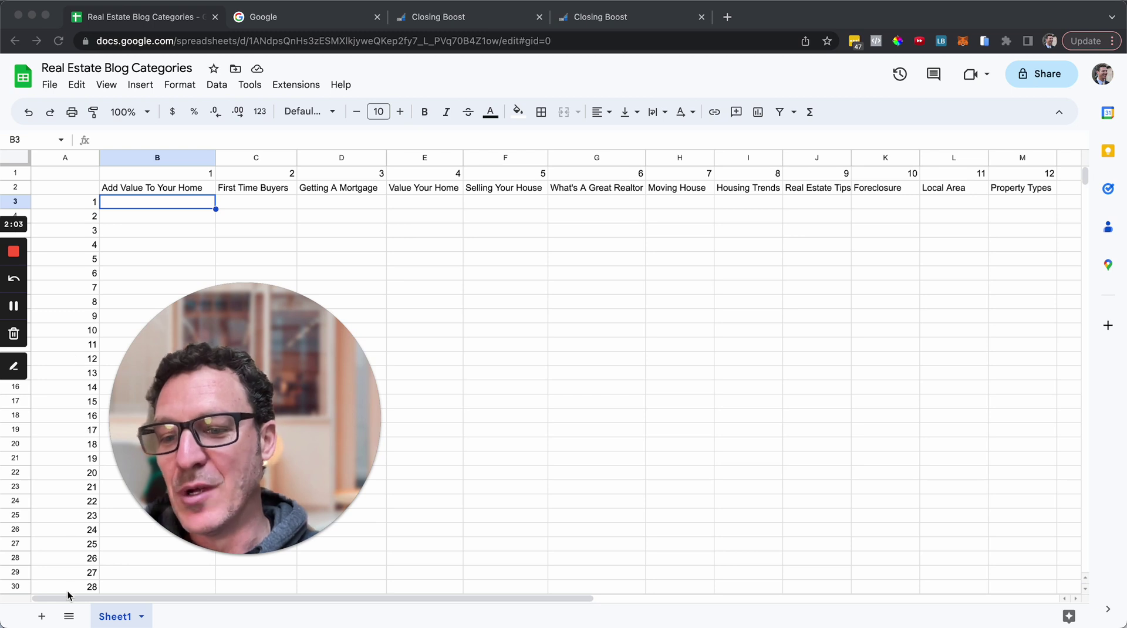
{"action": "scroll", "coordinate": [68, 563], "scroll_direction": "down", "scroll_amount": 2}
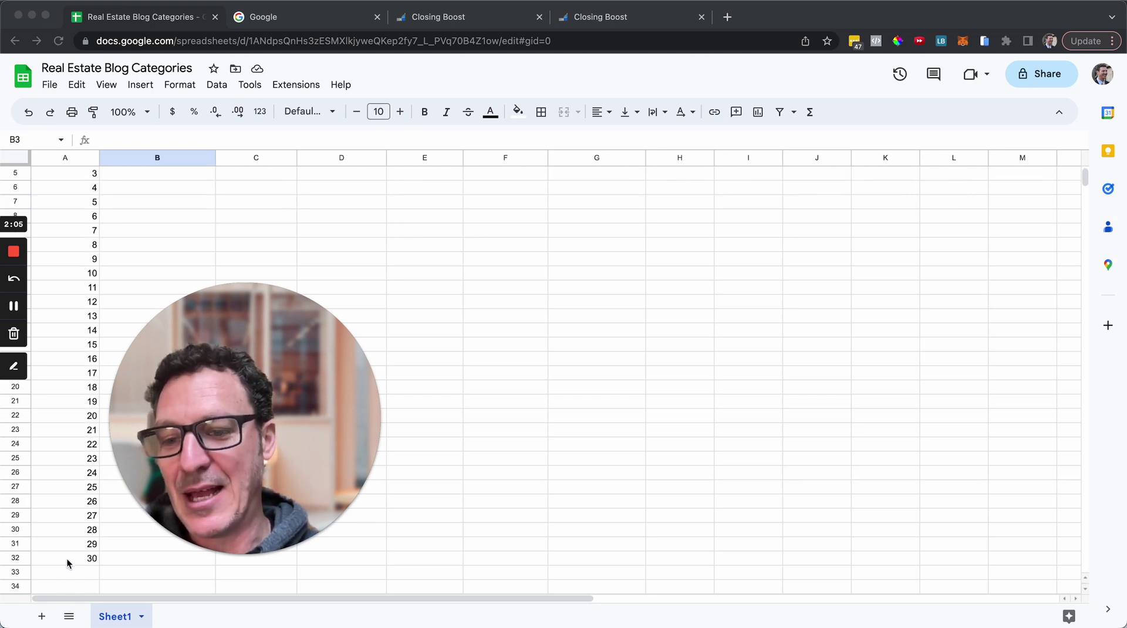
{"action": "scroll", "coordinate": [67, 559], "scroll_direction": "up", "scroll_amount": 2}
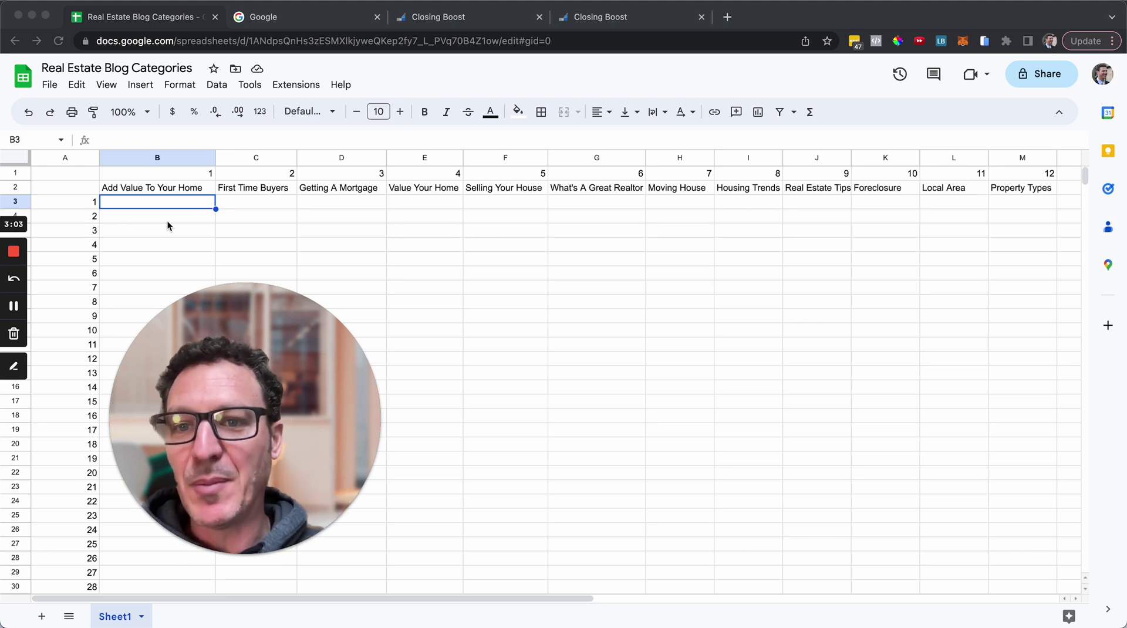
{"action": "left_click", "coordinate": [167, 189]}
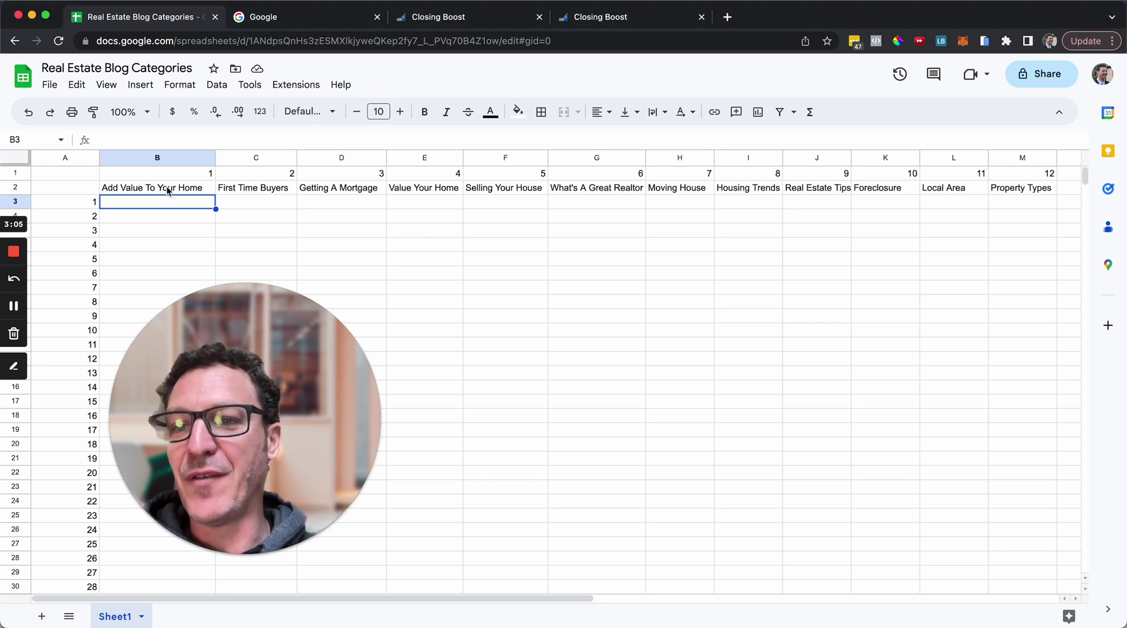
{"action": "key", "text": "ctrl+c"}
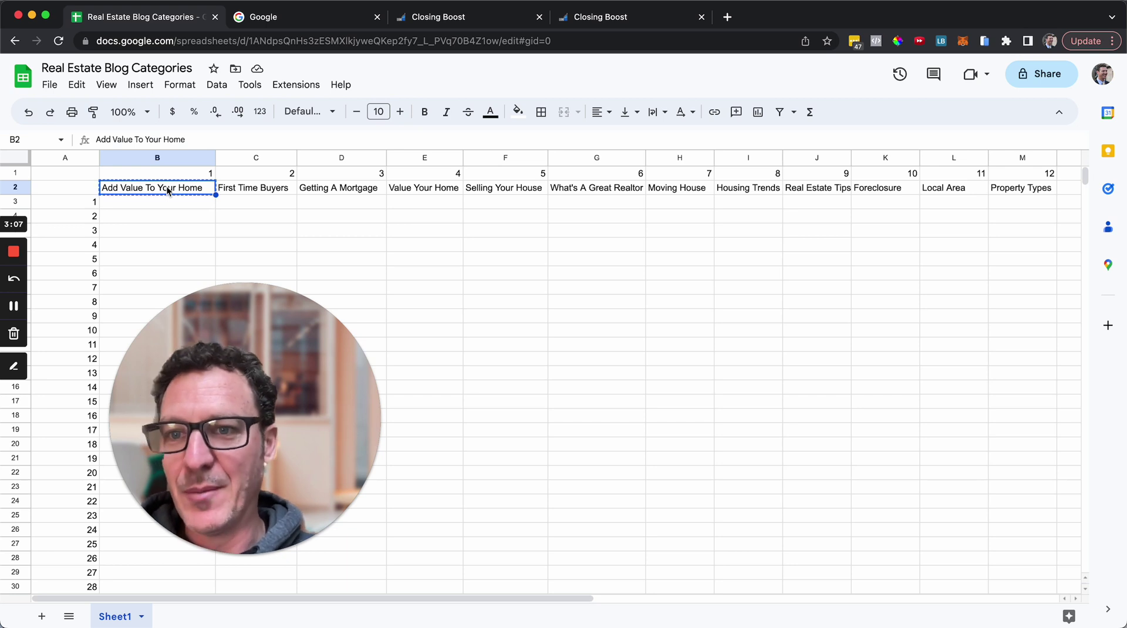
{"action": "left_click", "coordinate": [308, 17]}
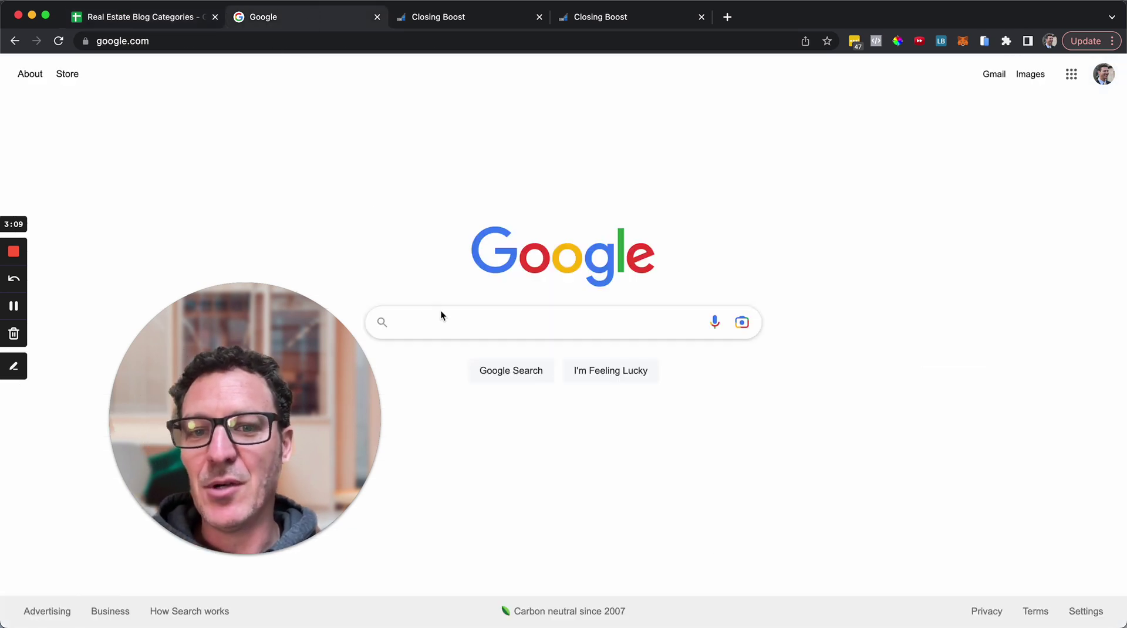
- Search Google for 'Add Value To Your Home' and scroll down the results
{"action": "left_click", "coordinate": [451, 324]}
{"action": "key", "text": "ctrl+v"}
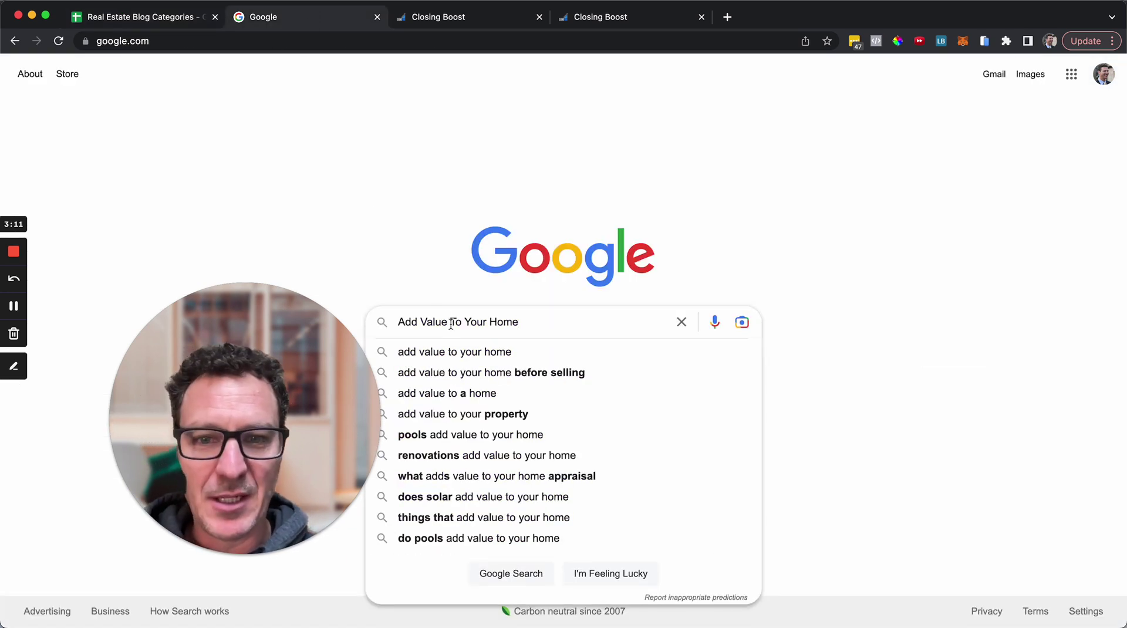
{"action": "key", "text": "Return"}
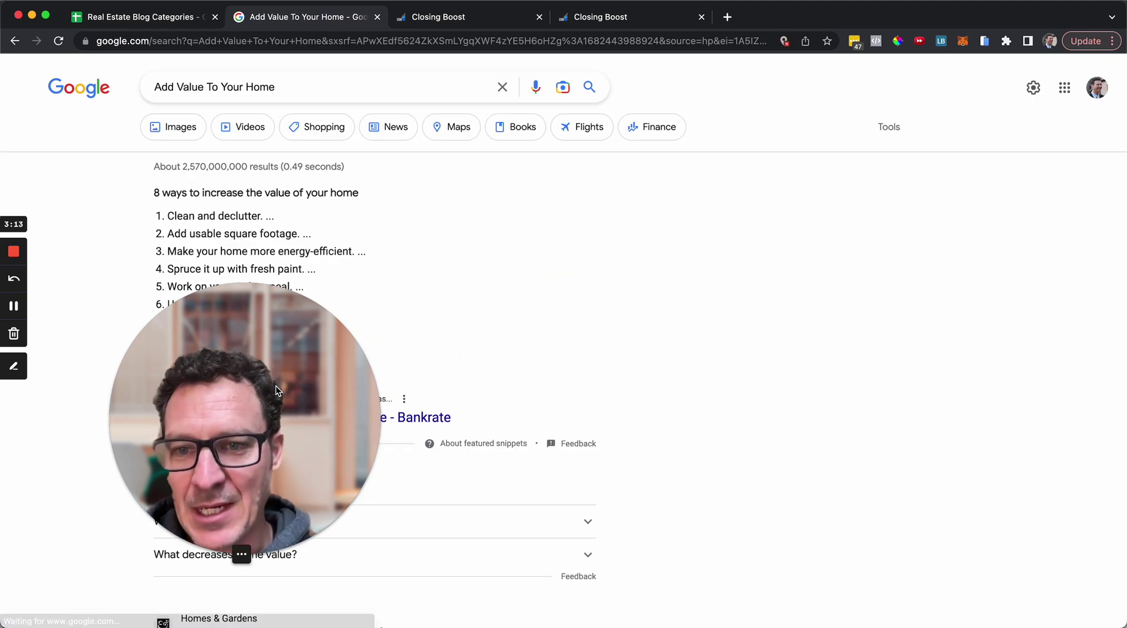
{"action": "left_click_drag", "start_coordinate": [276, 385], "coordinate": [1014, 336]}
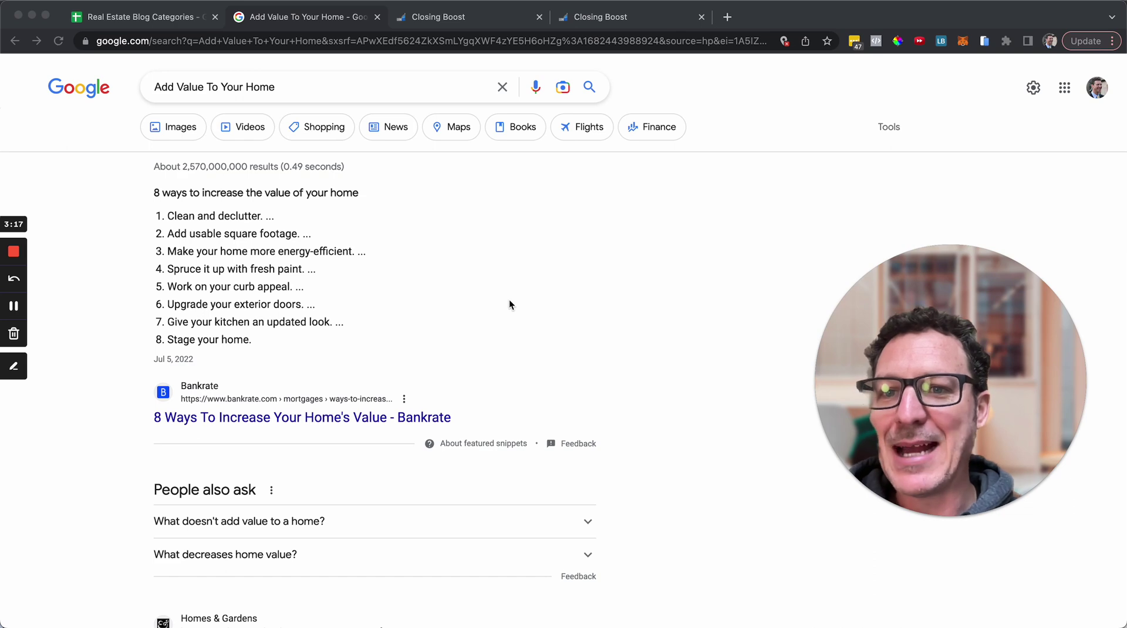
{"action": "scroll", "coordinate": [510, 304], "scroll_direction": "down", "scroll_amount": 2}
{"action": "scroll", "coordinate": [509, 305], "scroll_direction": "down", "scroll_amount": 2}
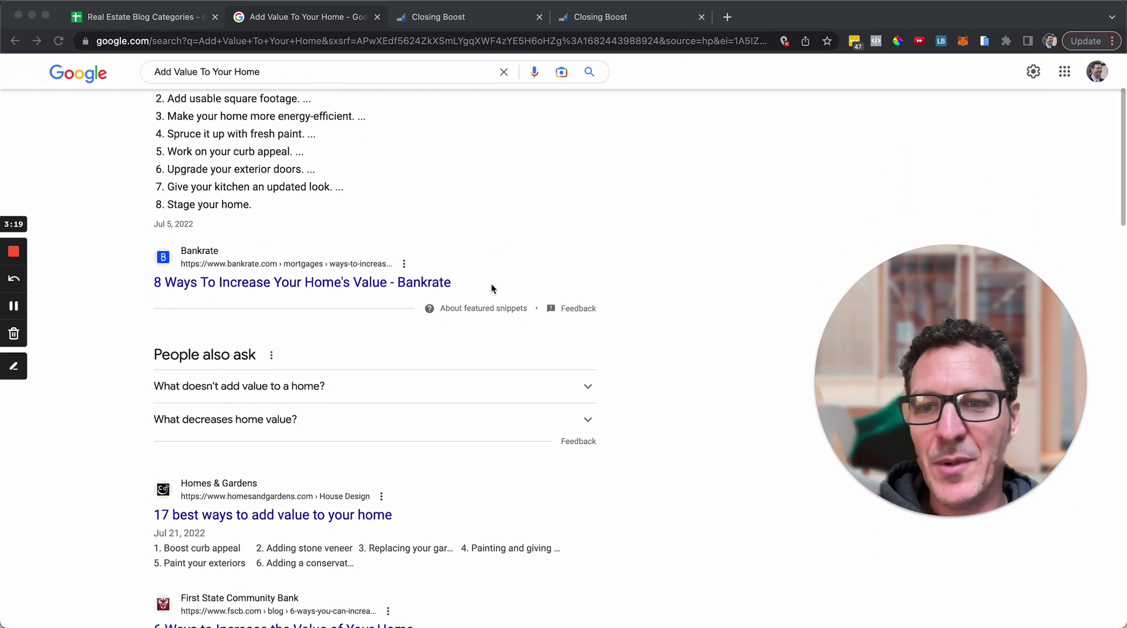
{"action": "scroll", "coordinate": [506, 212], "scroll_direction": "up", "scroll_amount": 2}
{"action": "scroll", "coordinate": [506, 213], "scroll_direction": "down", "scroll_amount": 4}
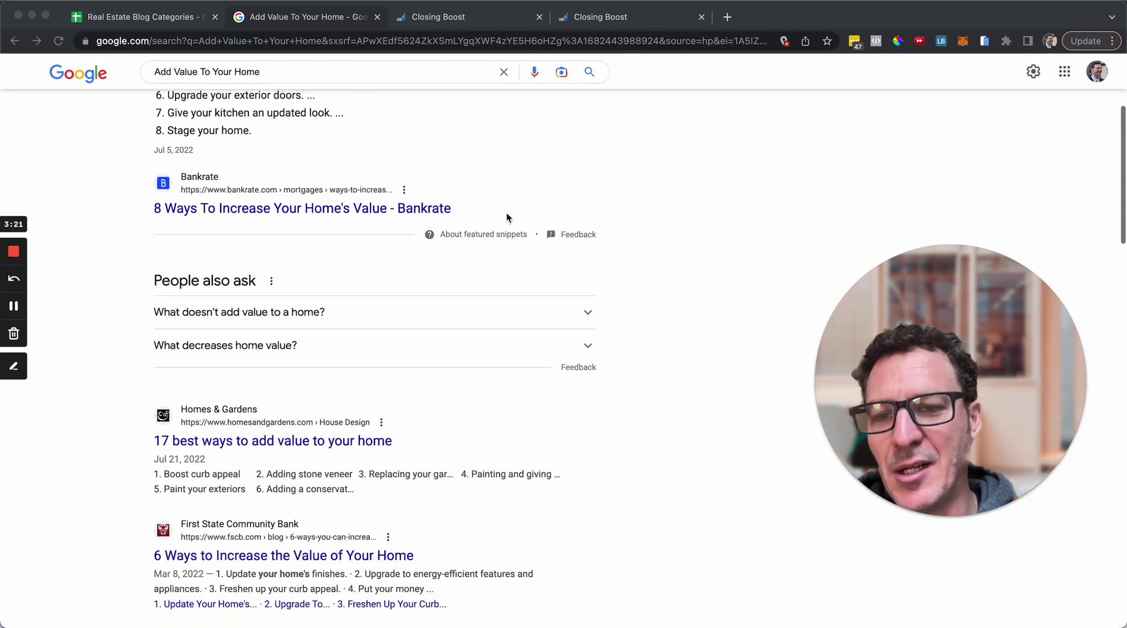
{"action": "scroll", "coordinate": [506, 216], "scroll_direction": "down", "scroll_amount": 2}
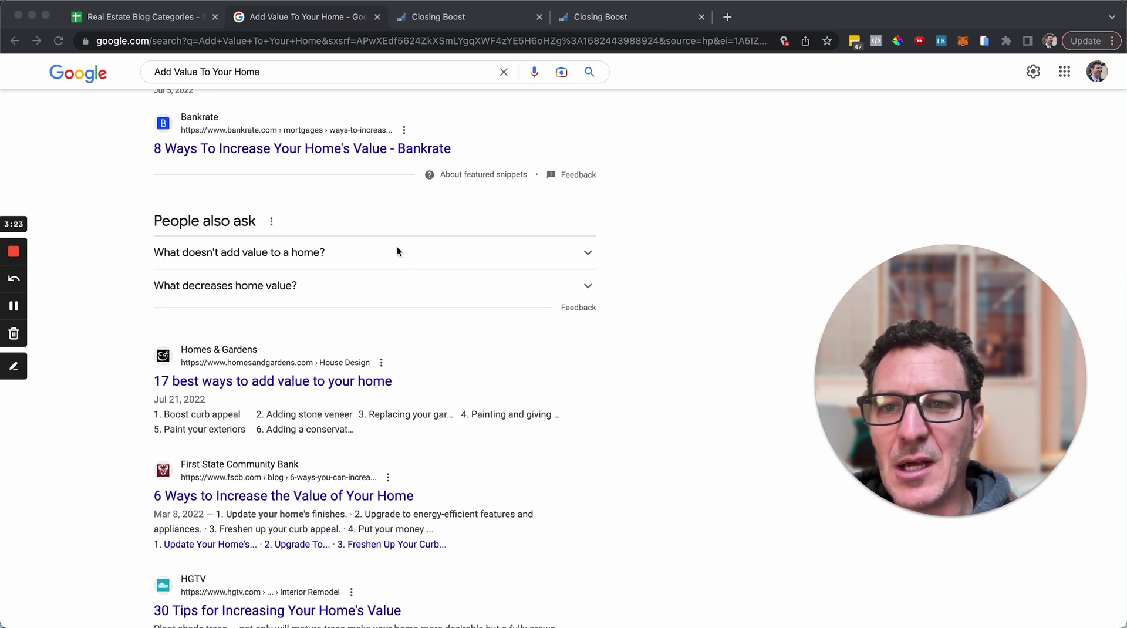
- Preview four People also ask answers on home value, from decreases to appraisal
{"action": "left_click", "coordinate": [587, 287]}
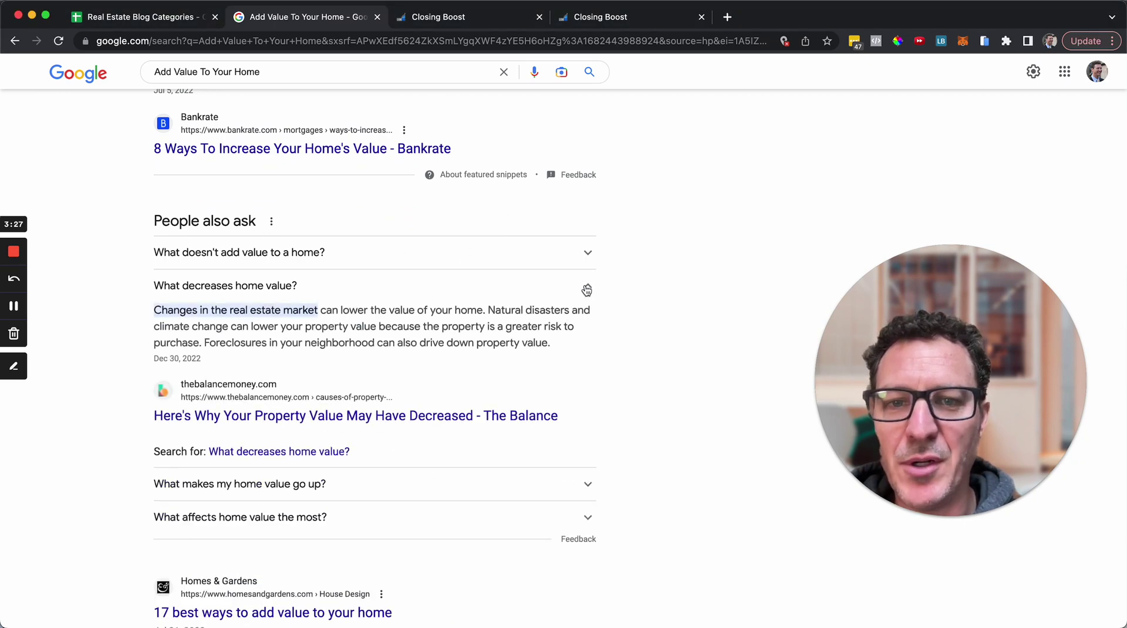
{"action": "left_click", "coordinate": [587, 287]}
{"action": "left_click", "coordinate": [587, 317]}
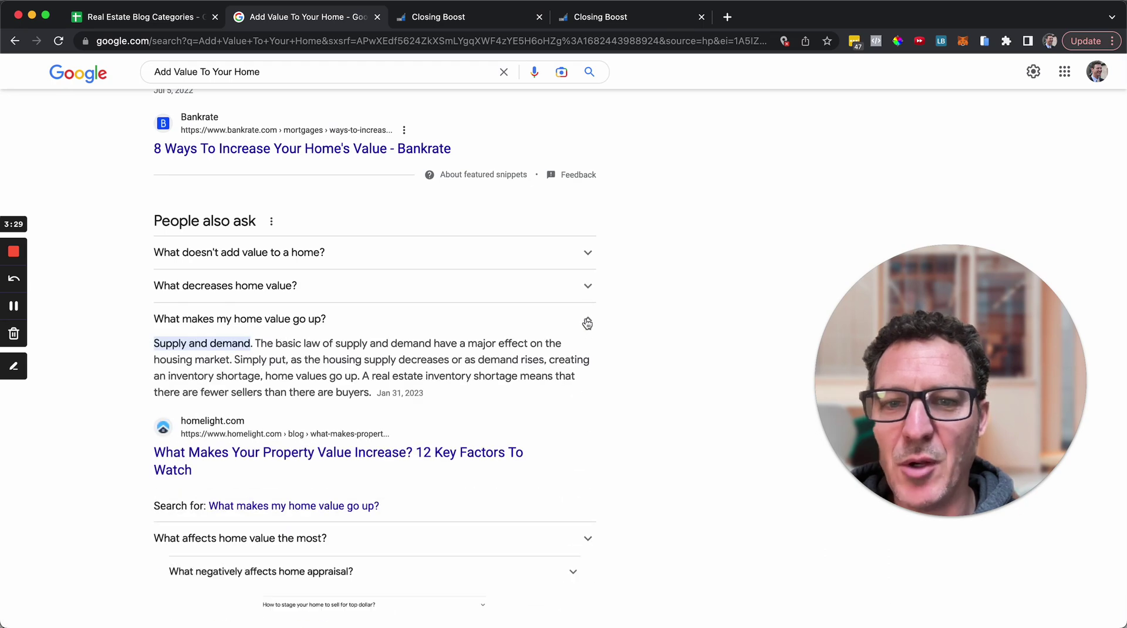
{"action": "left_click", "coordinate": [587, 321]}
{"action": "left_click", "coordinate": [588, 345]}
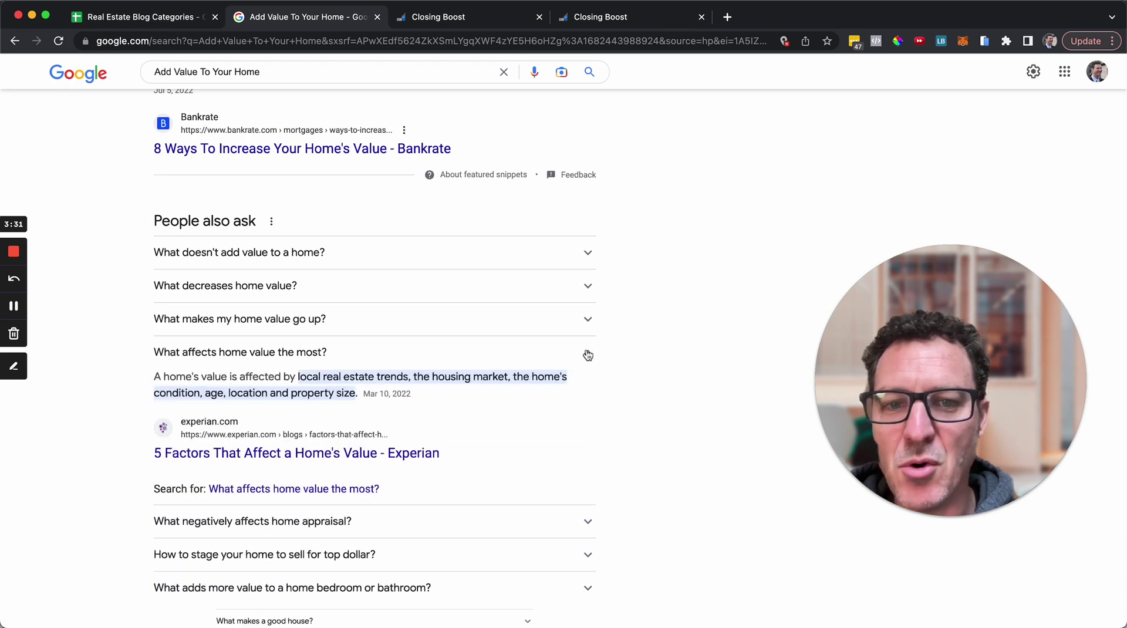
{"action": "left_click", "coordinate": [587, 354]}
{"action": "left_click", "coordinate": [586, 386]}
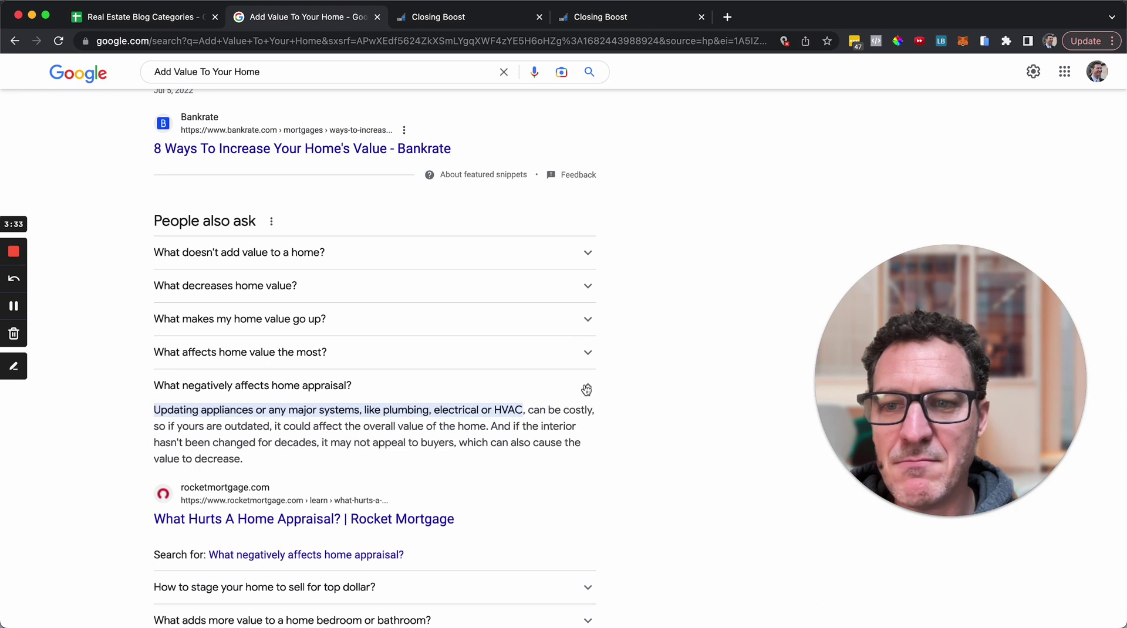
{"action": "left_click", "coordinate": [586, 389]}
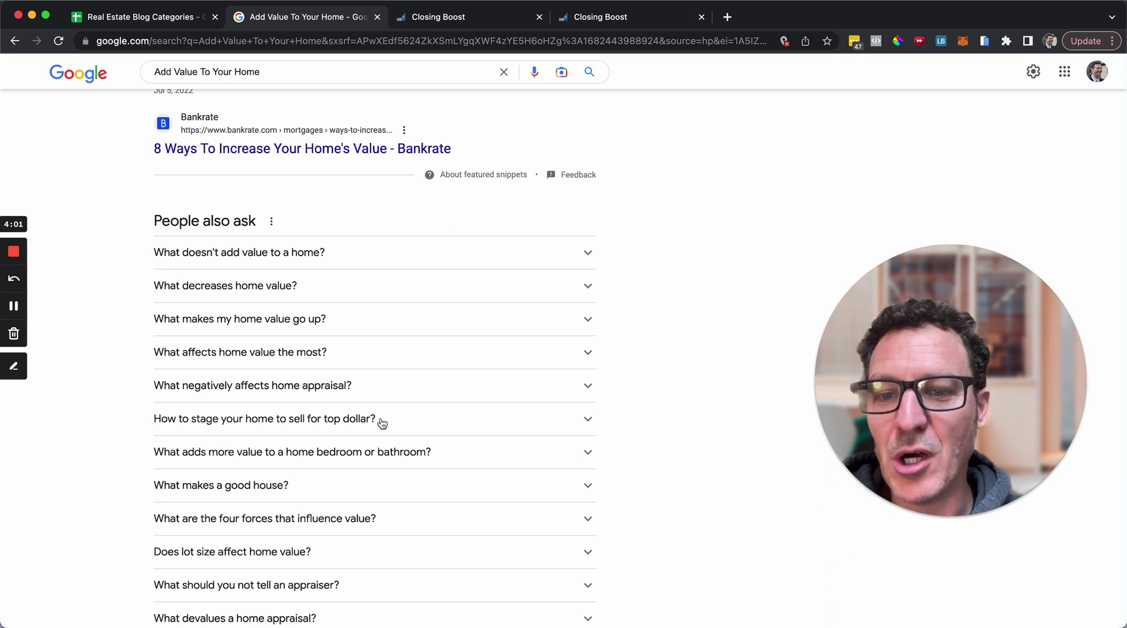
- Enter 'How to stage your home and sell for top dollar?' in cell B3
{"action": "left_click", "coordinate": [361, 421]}
{"action": "left_click", "coordinate": [140, 18]}
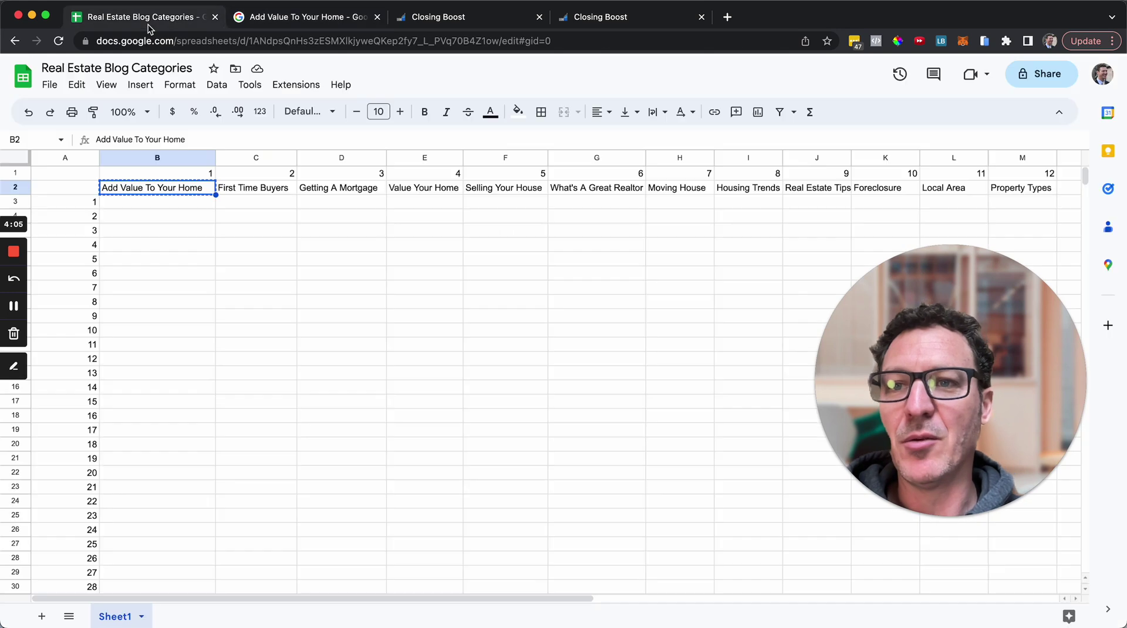
{"action": "left_click", "coordinate": [164, 203]}
{"action": "type", "text": "Ho"}
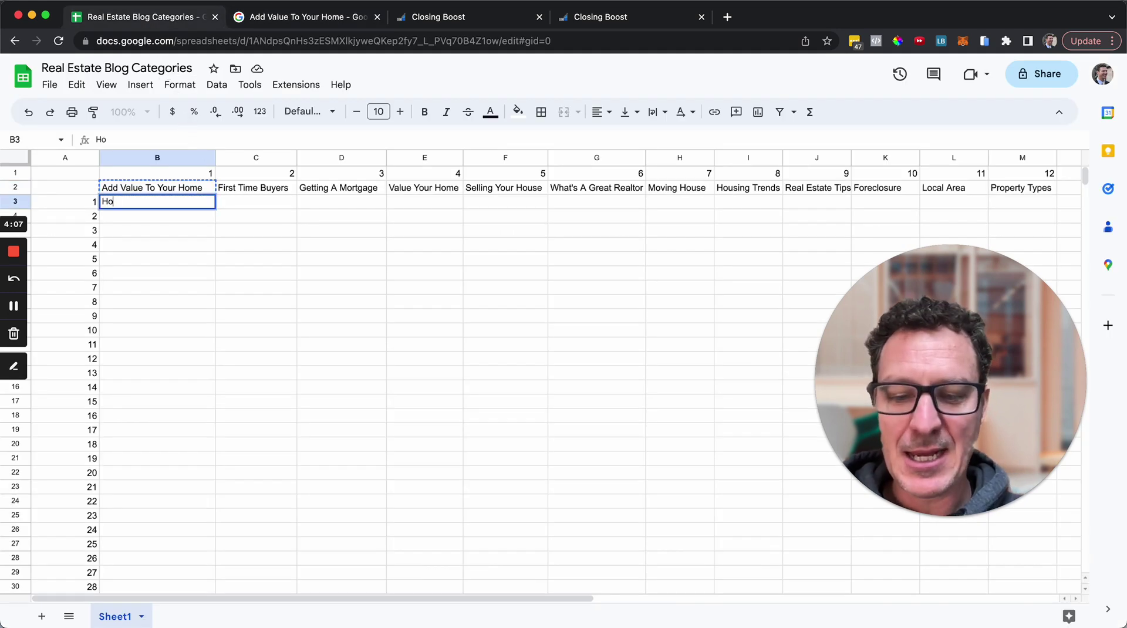
{"action": "type", "text": "w to"}
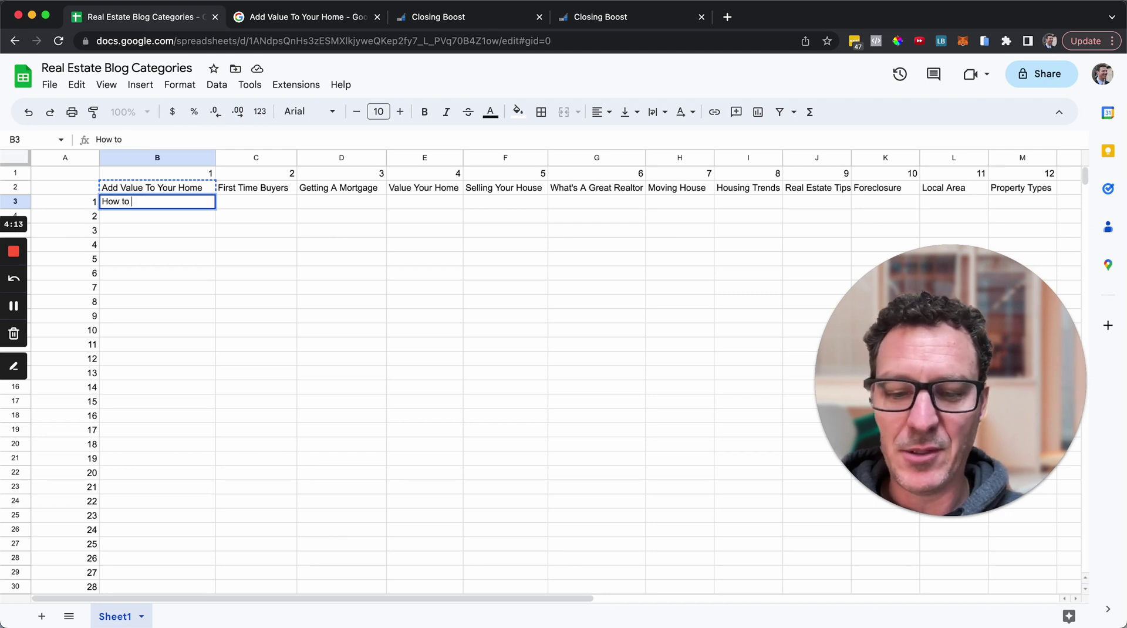
{"action": "type", "text": "stage your home and "}
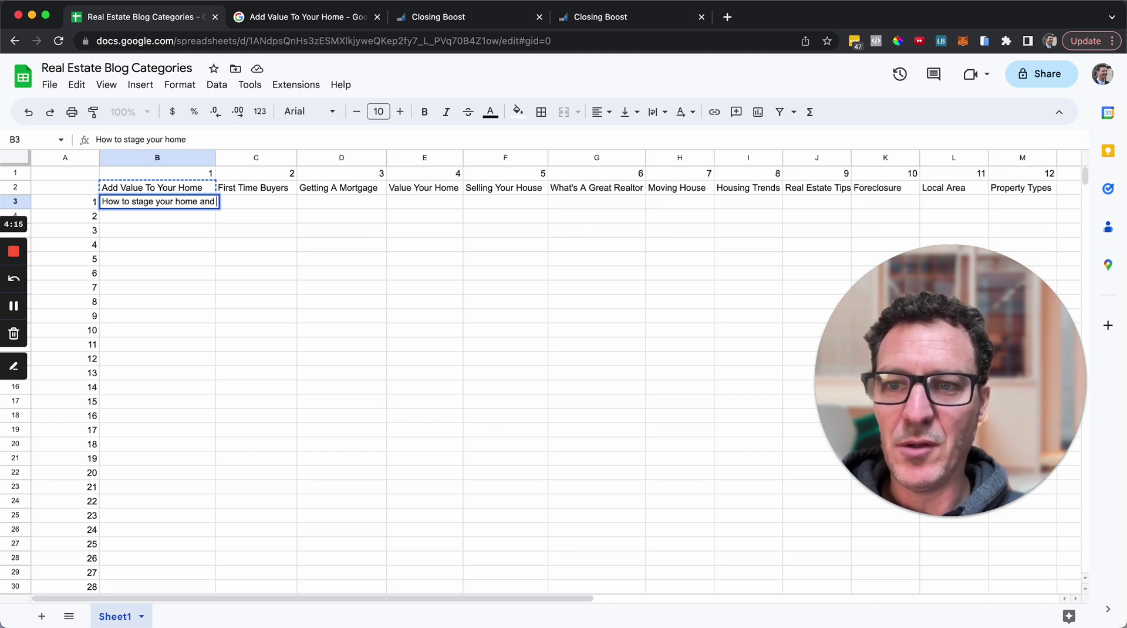
{"action": "type", "text": "sell for top do"}
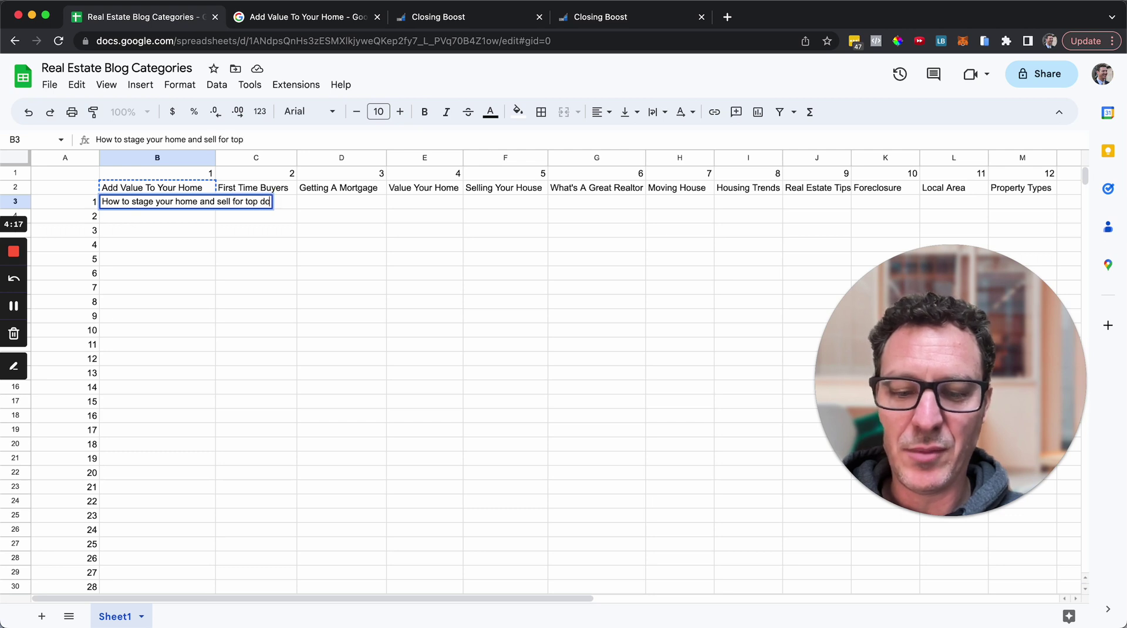
{"action": "type", "text": "llar?"}
{"action": "key", "text": "Return"}
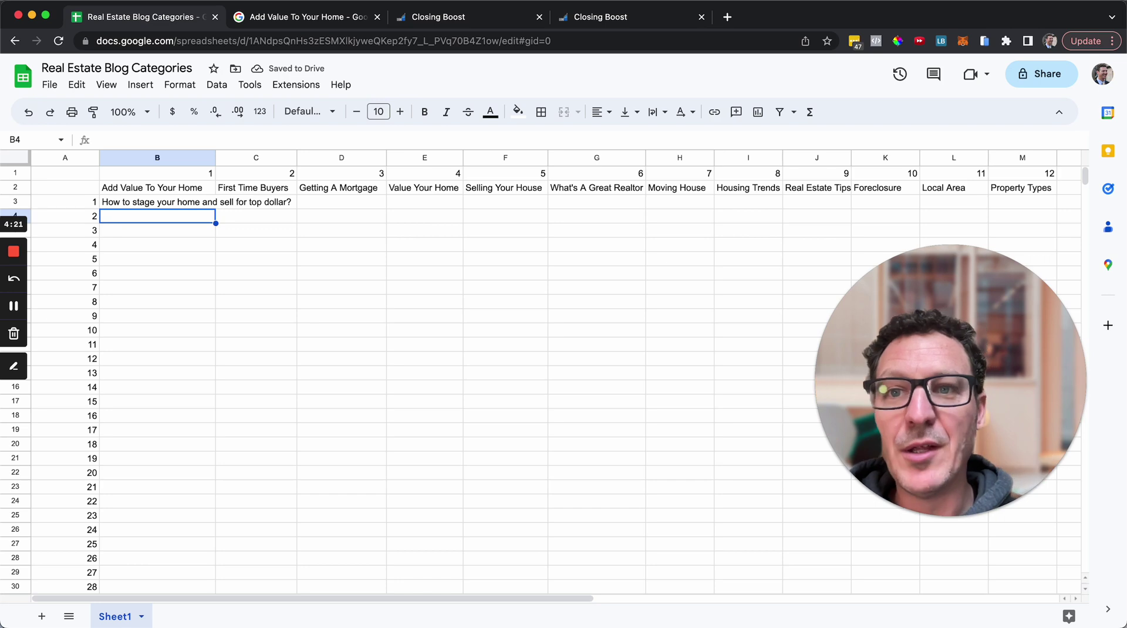
- Recheck the appraisal and staging answers and scroll through more related questions
{"action": "left_click", "coordinate": [293, 21]}
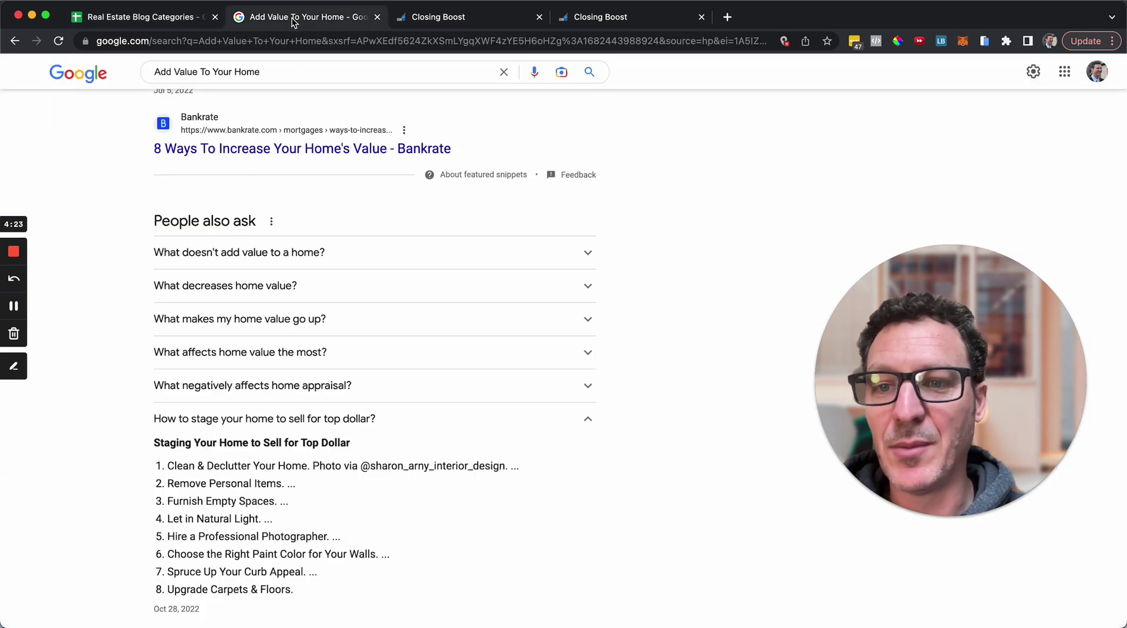
{"action": "left_click", "coordinate": [364, 392]}
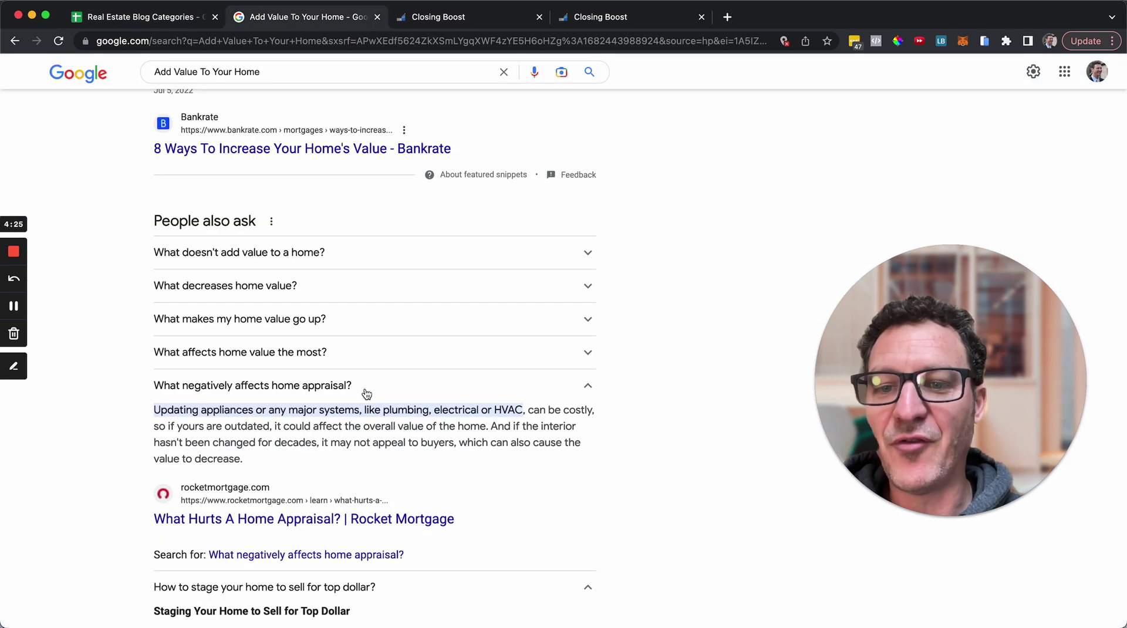
{"action": "left_click", "coordinate": [379, 385]}
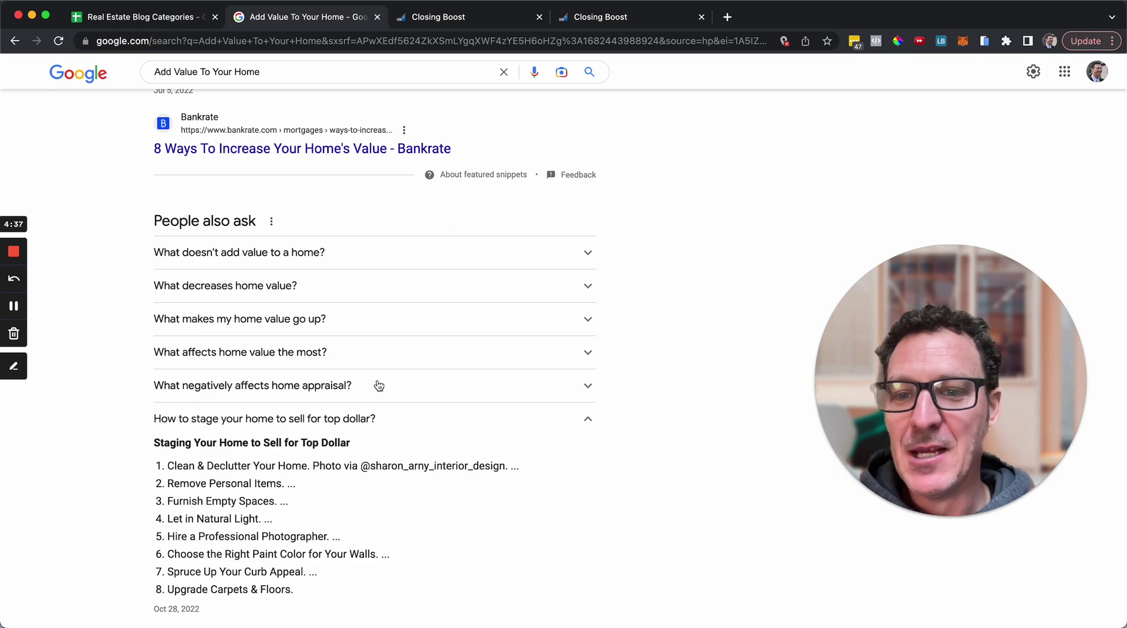
{"action": "left_click", "coordinate": [401, 422]}
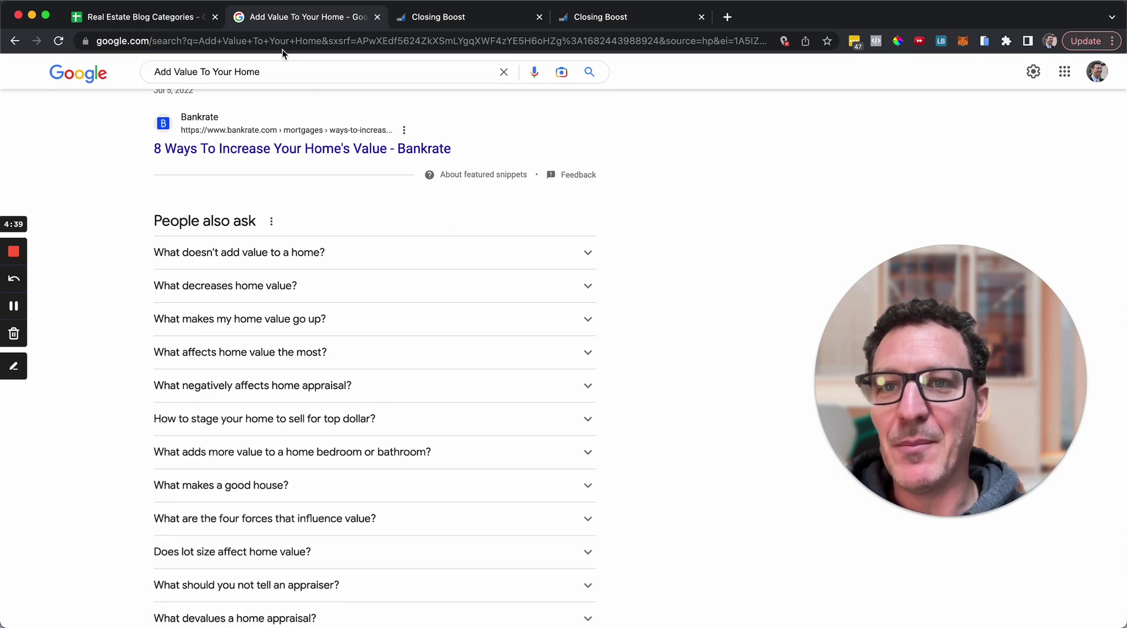
{"action": "scroll", "coordinate": [346, 529], "scroll_direction": "down", "scroll_amount": 3}
{"action": "scroll", "coordinate": [345, 532], "scroll_direction": "down", "scroll_amount": 3}
{"action": "scroll", "coordinate": [346, 531], "scroll_direction": "down", "scroll_amount": 3}
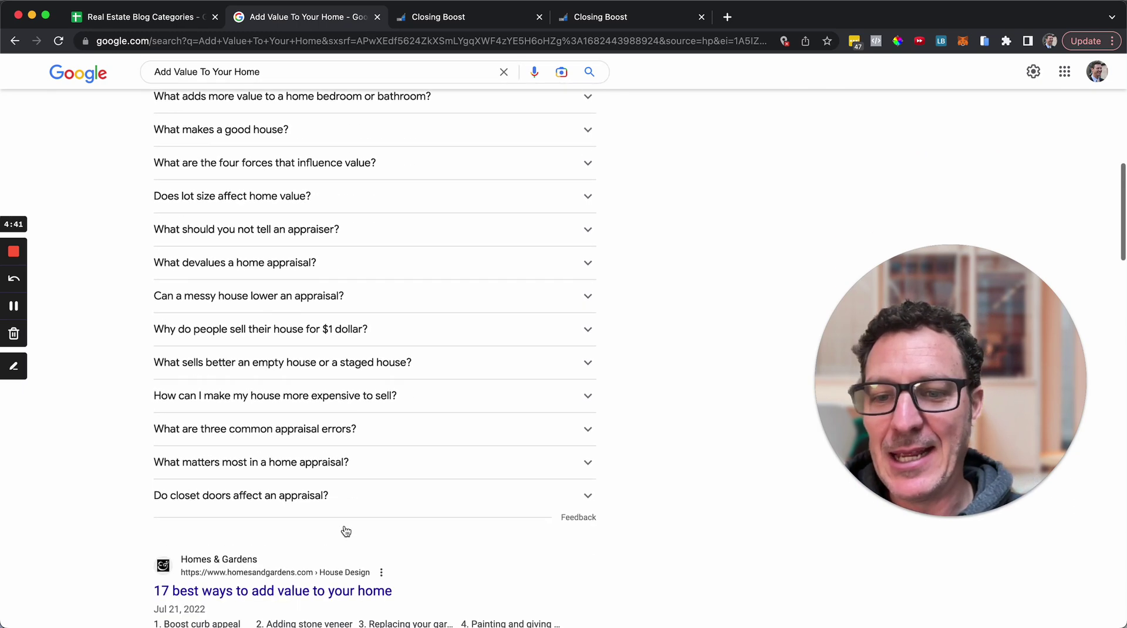
{"action": "scroll", "coordinate": [345, 530], "scroll_direction": "up", "scroll_amount": 4}
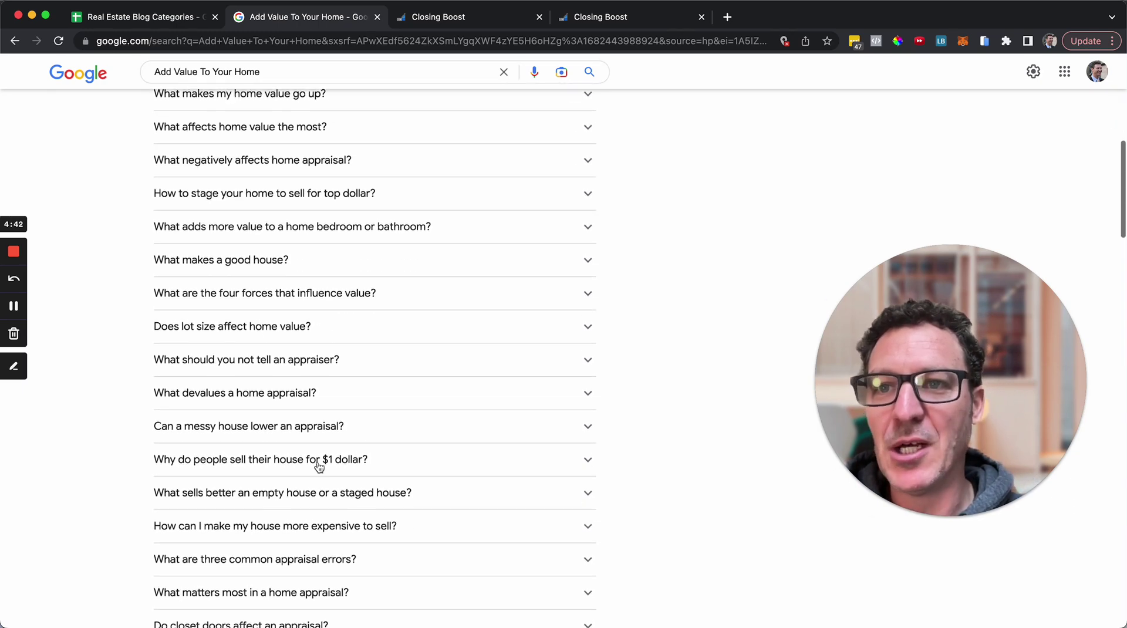
{"action": "left_click", "coordinate": [164, 17]}
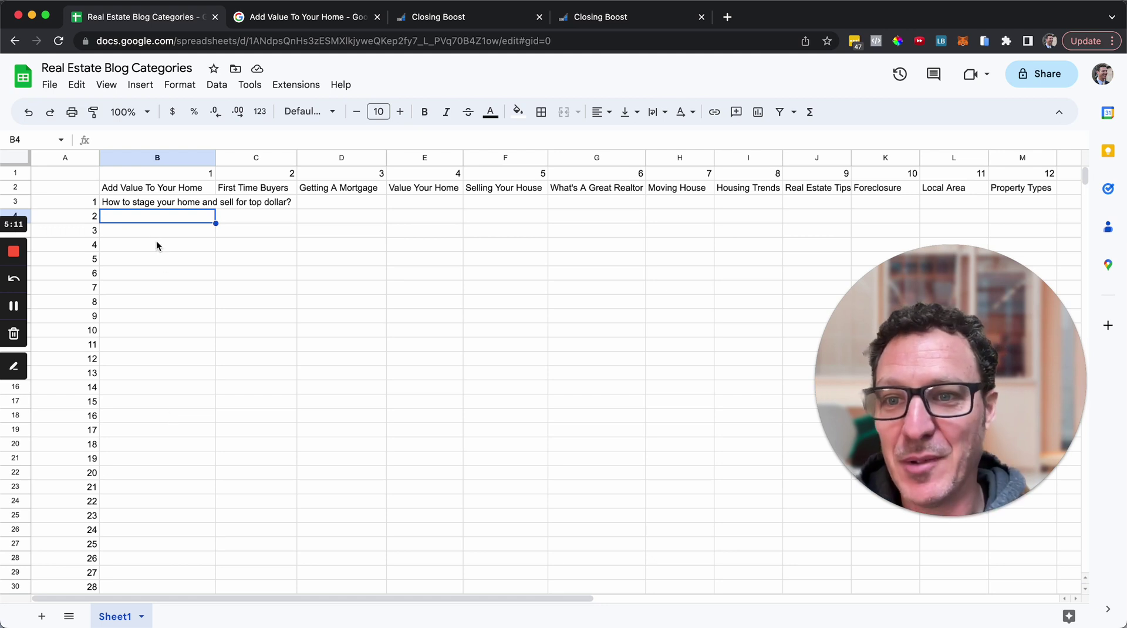
- Copy the staging blog title from cell B3 and return to Closing Boost
{"action": "left_click", "coordinate": [147, 207]}
{"action": "key", "text": "ctrl+c"}
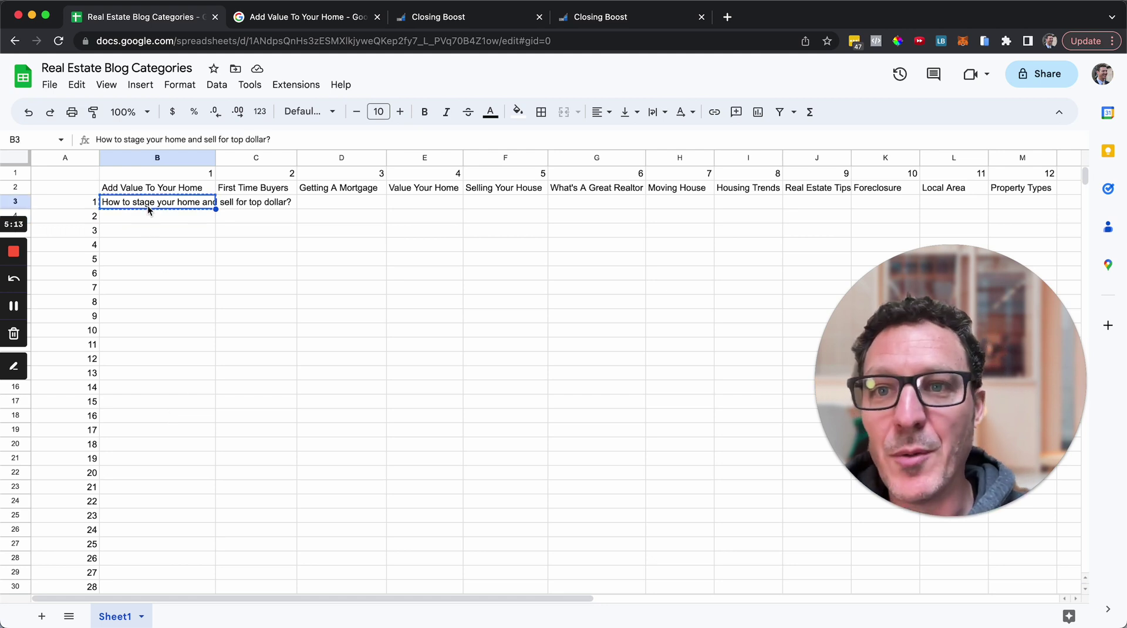
{"action": "left_click", "coordinate": [444, 20]}
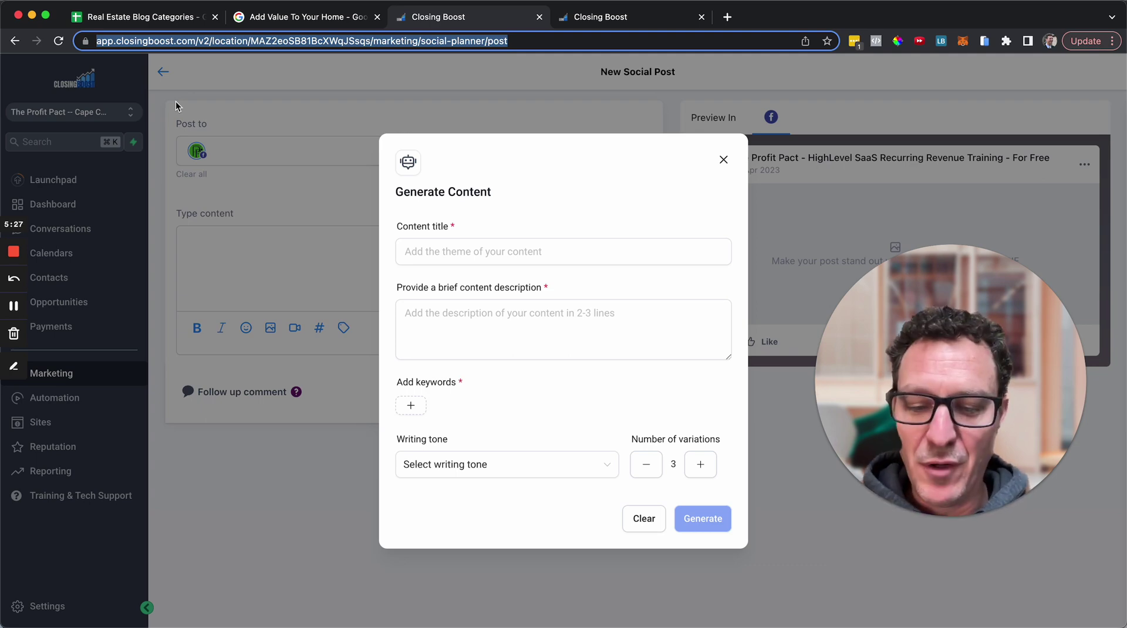
{"action": "key", "text": "super+t"}
- Load theprofitpact.com in the new tab, then go back to the Closing Boost tab
{"action": "type", "text": "theprofitpact.com"}
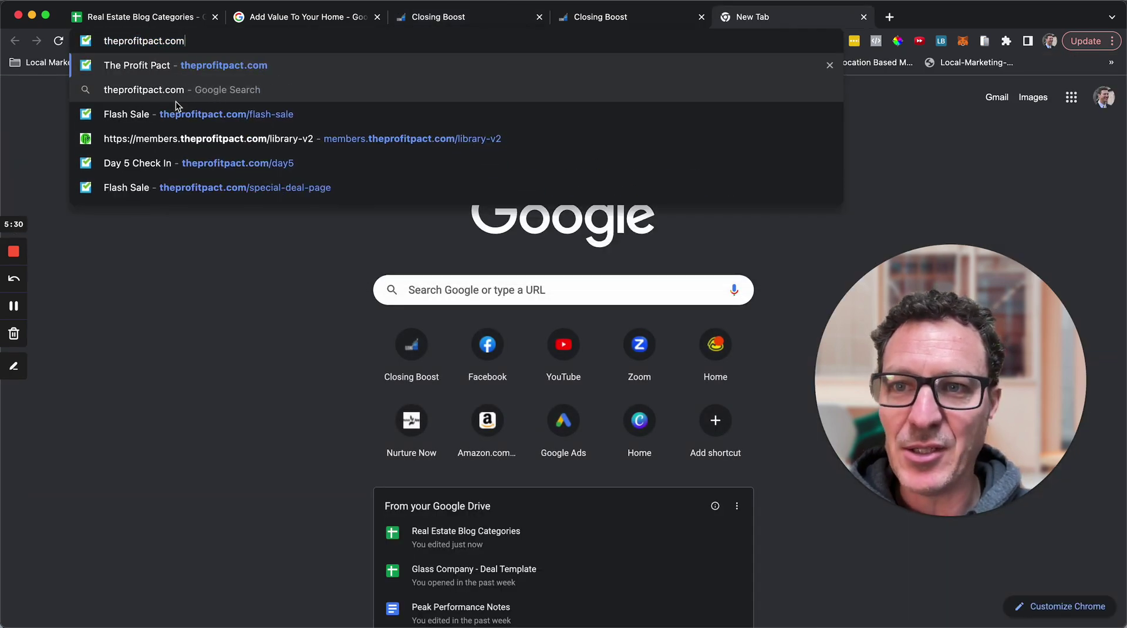
{"action": "key", "text": "Return"}
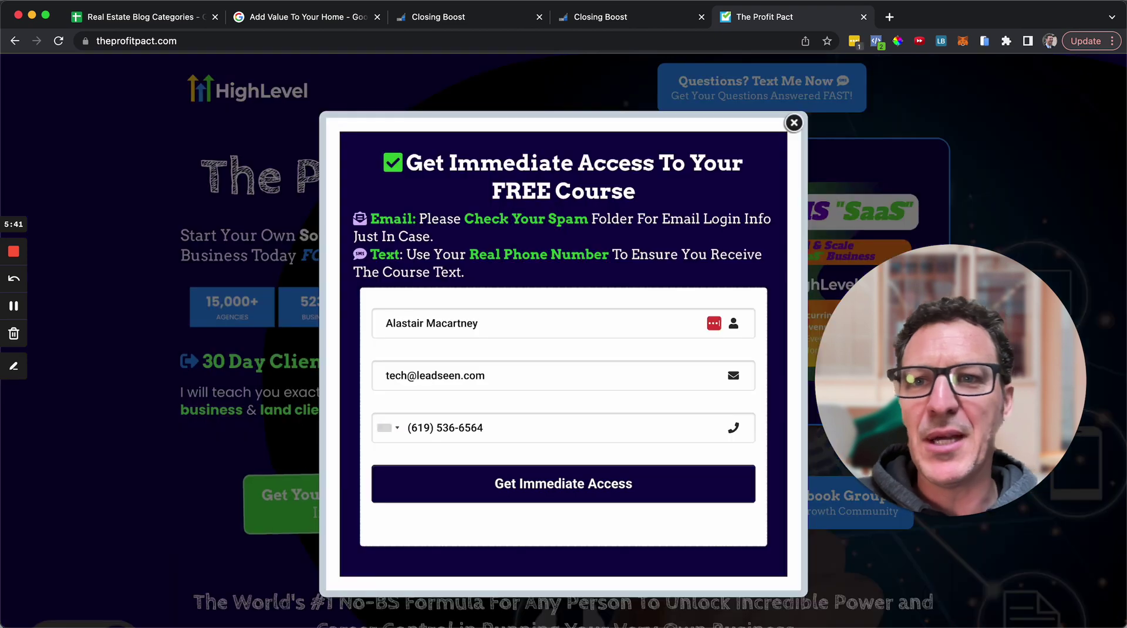
{"action": "left_click", "coordinate": [449, 23]}
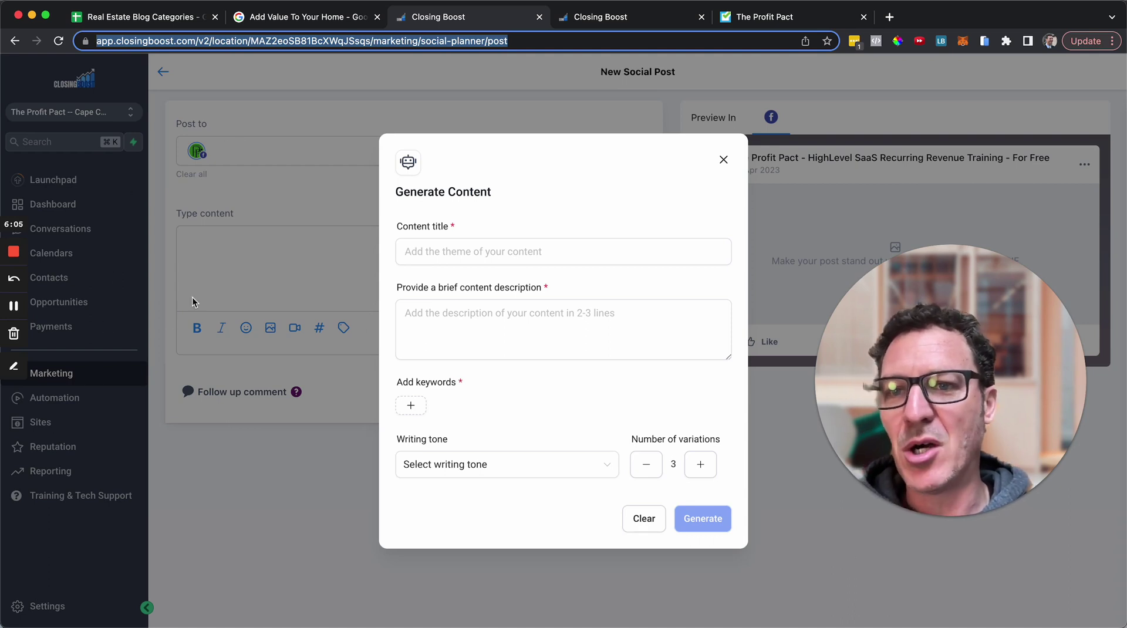
- Enter the title 'How to stage your home and sell for top dollar?' and a description
{"action": "left_click", "coordinate": [506, 254]}
{"action": "type", "text": "How to stage your home and sell for top dollar?"}
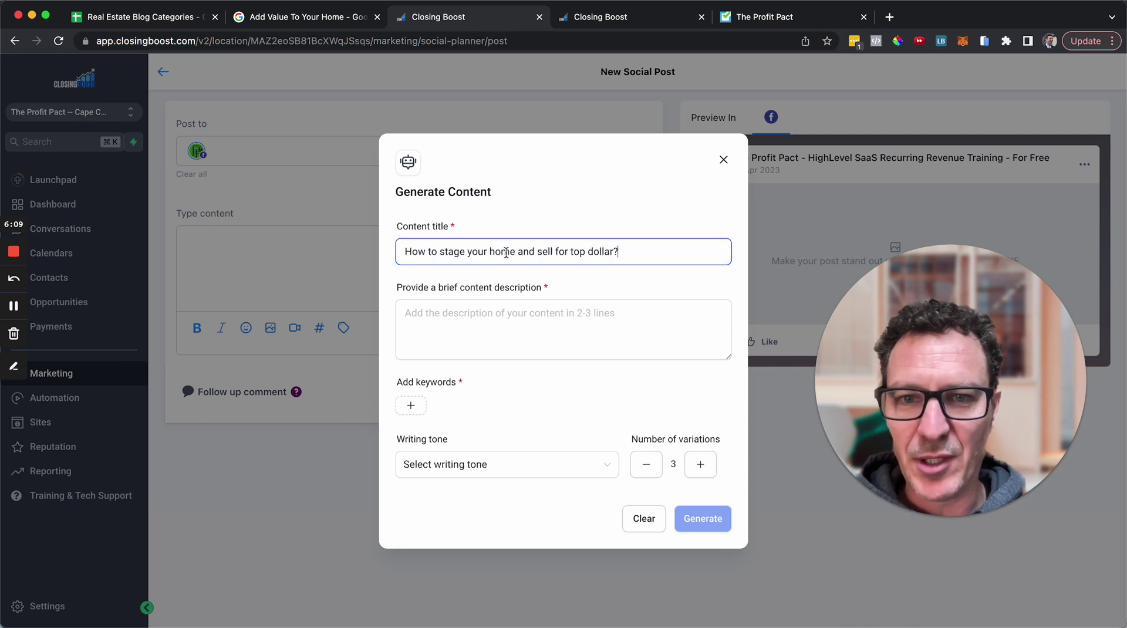
{"action": "left_click", "coordinate": [493, 324]}
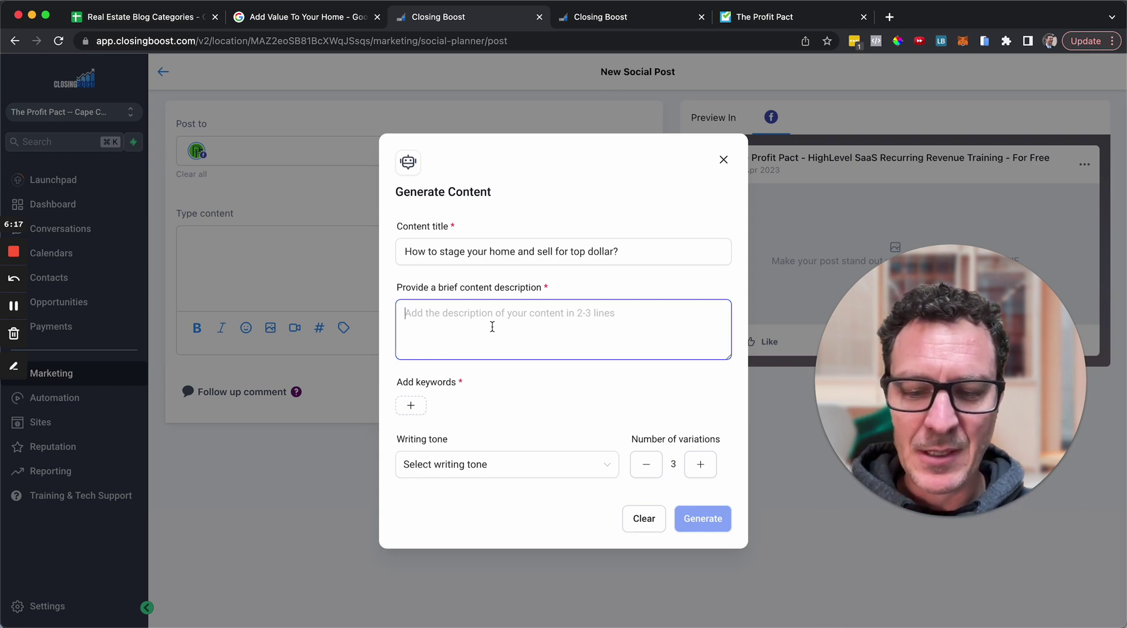
{"action": "type", "text": "best ways to sell my your house and"}
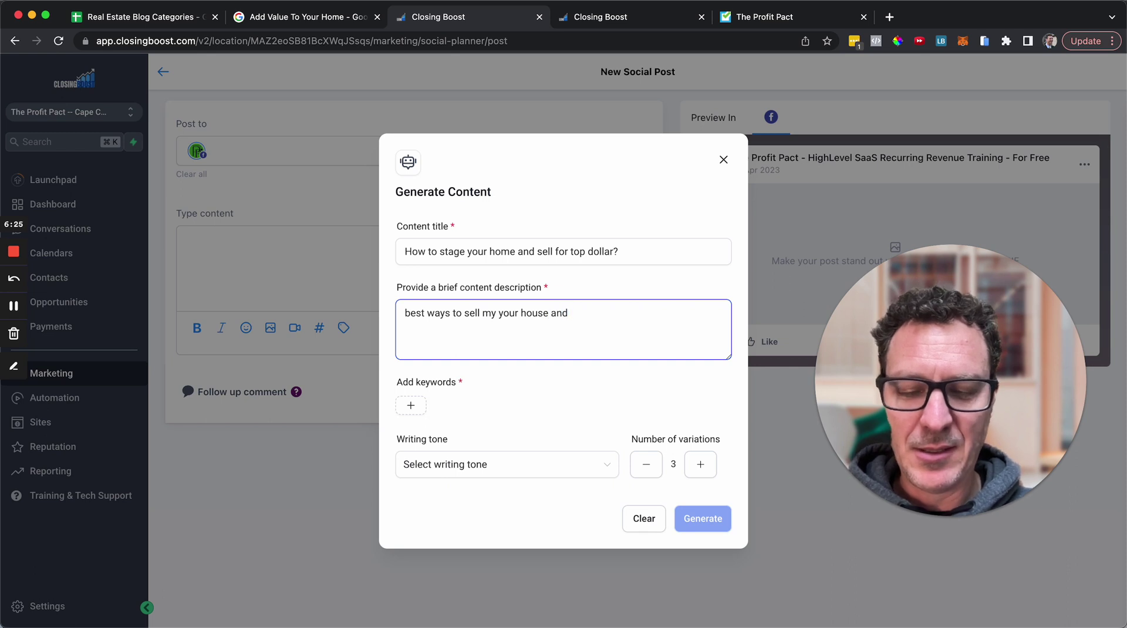
{"action": "key", "text": "BackSpace"}
{"action": "key", "text": "BackSpace"}
{"action": "key", "text": "BackSpace"}
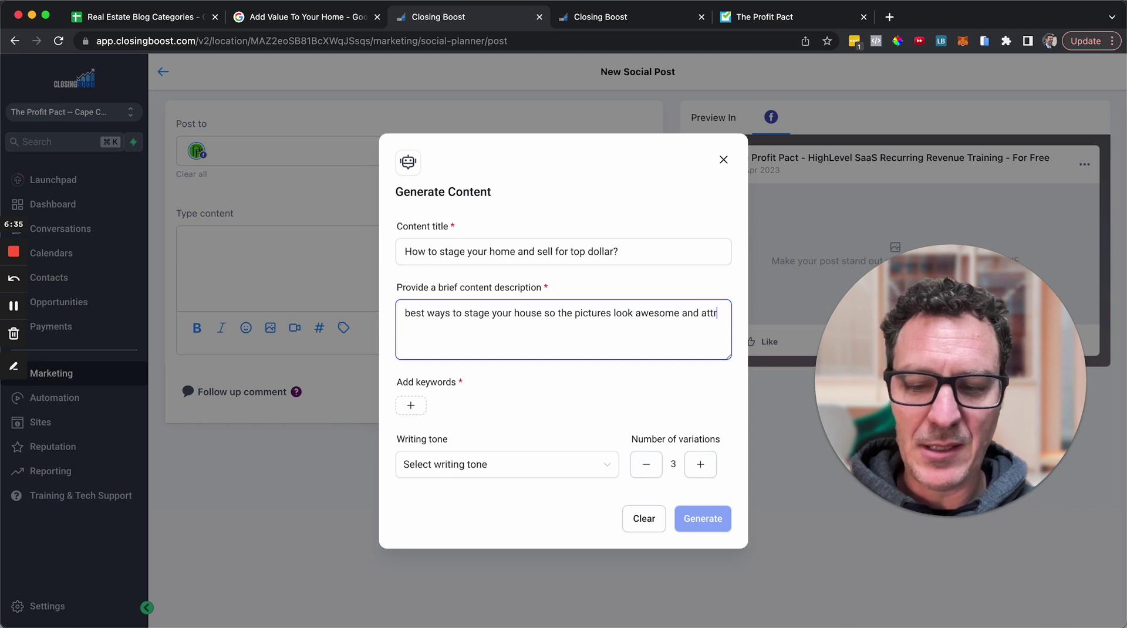
{"action": "type", "text": "act high pay"}
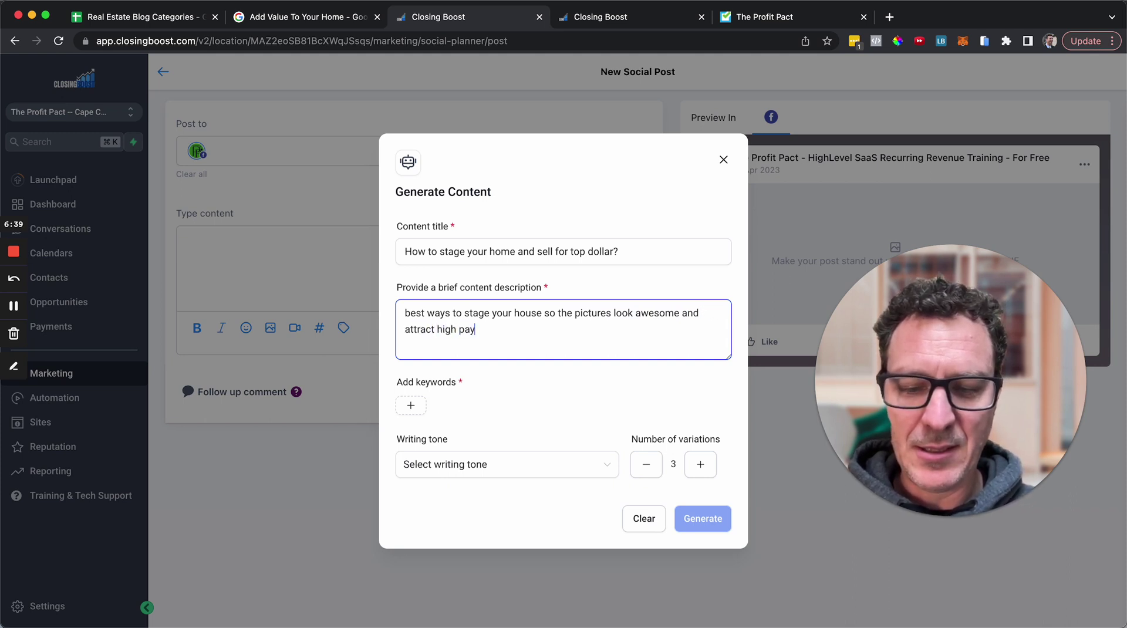
{"action": "type", "text": "ing buyers"}
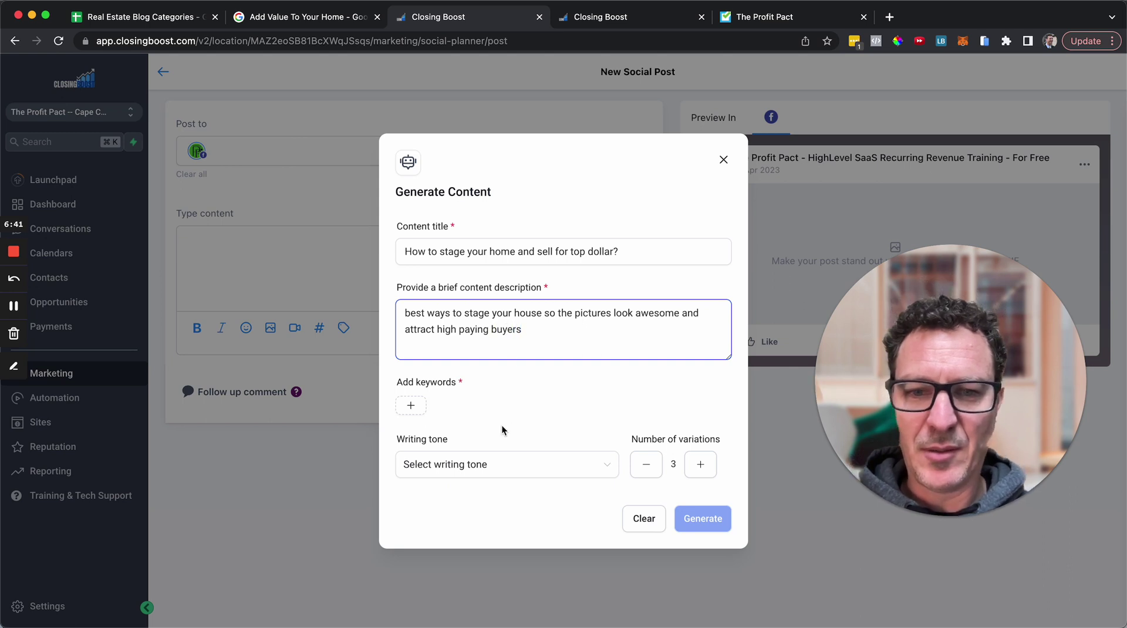
- Choose the Funny tone, add keyword 'sell home', and generate the posts
{"action": "left_click", "coordinate": [487, 465]}
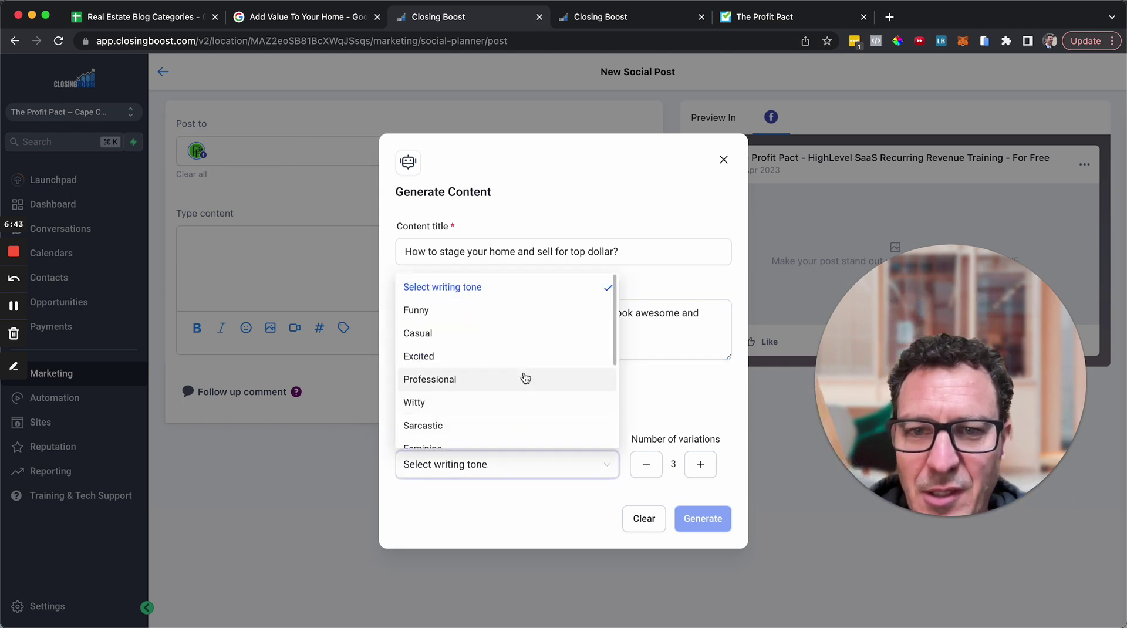
{"action": "left_click", "coordinate": [523, 311]}
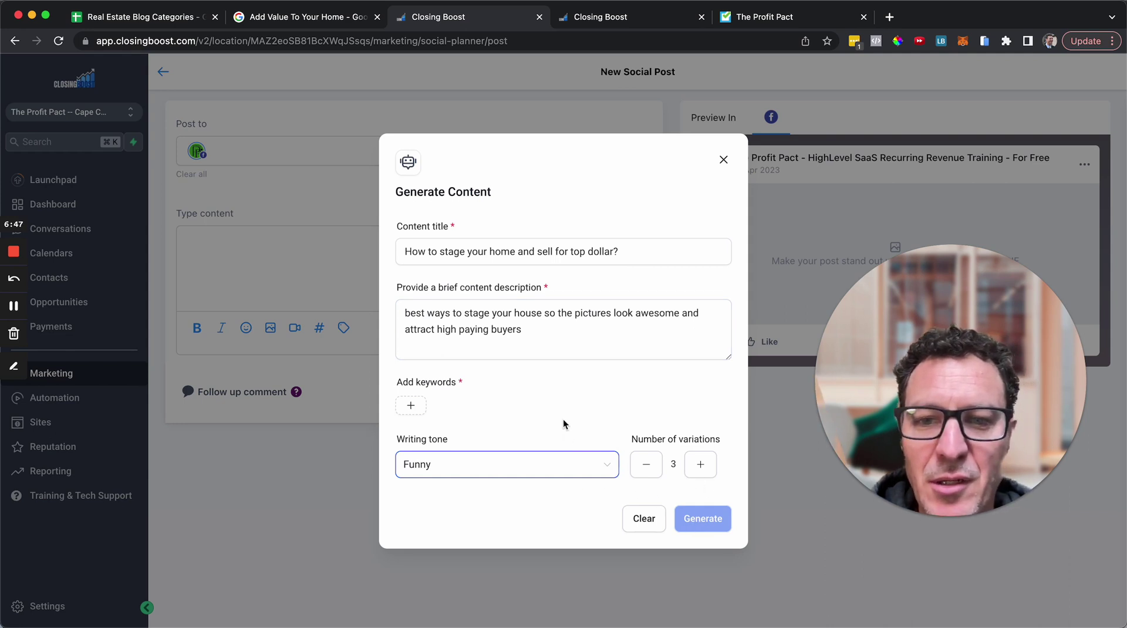
{"action": "left_click", "coordinate": [413, 406]}
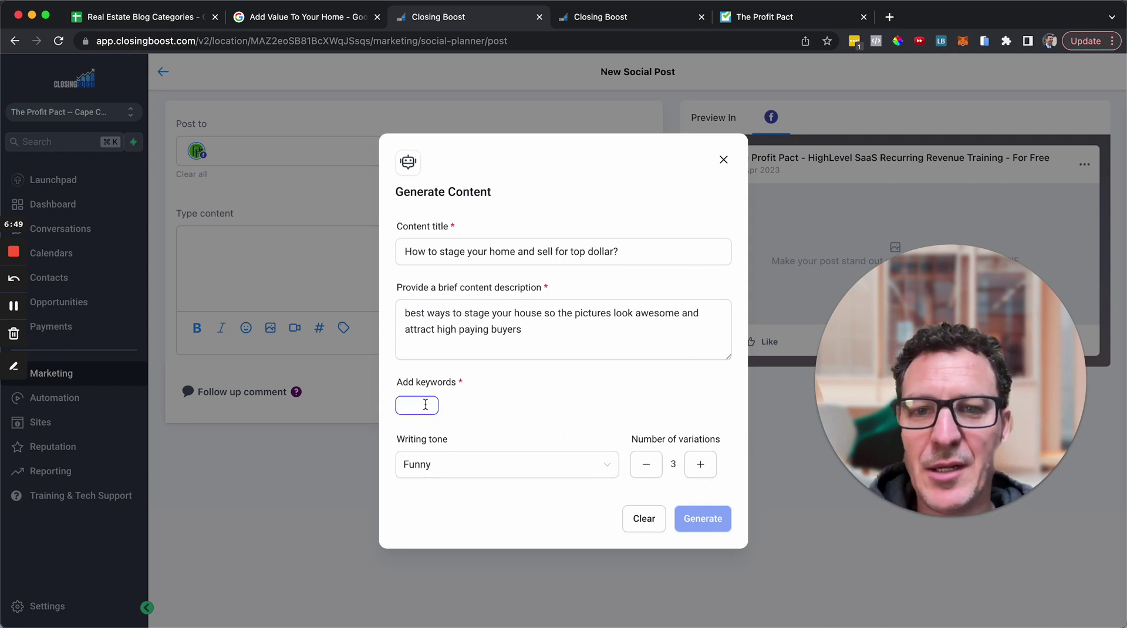
{"action": "type", "text": "se"}
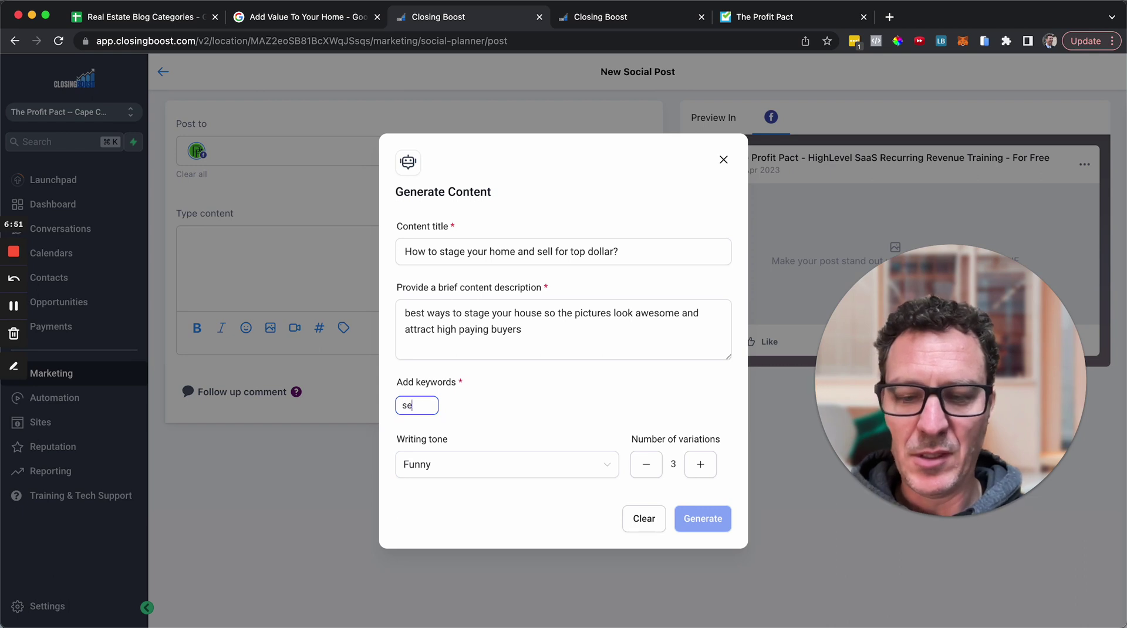
{"action": "type", "text": "ll home"}
{"action": "key", "text": "Return"}
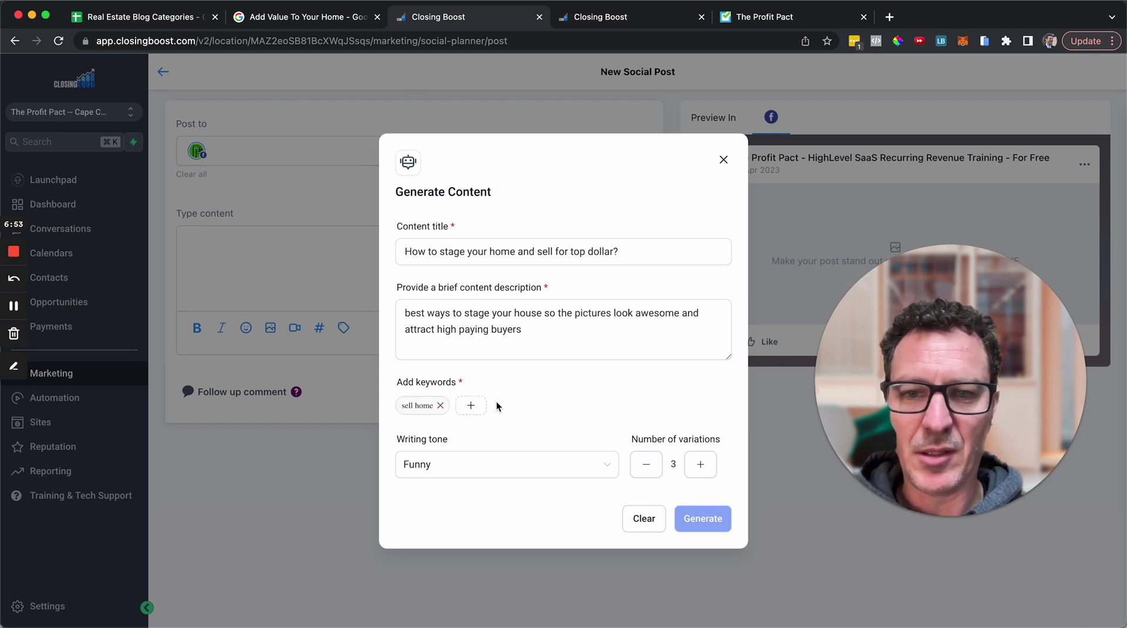
{"action": "left_click", "coordinate": [697, 517]}
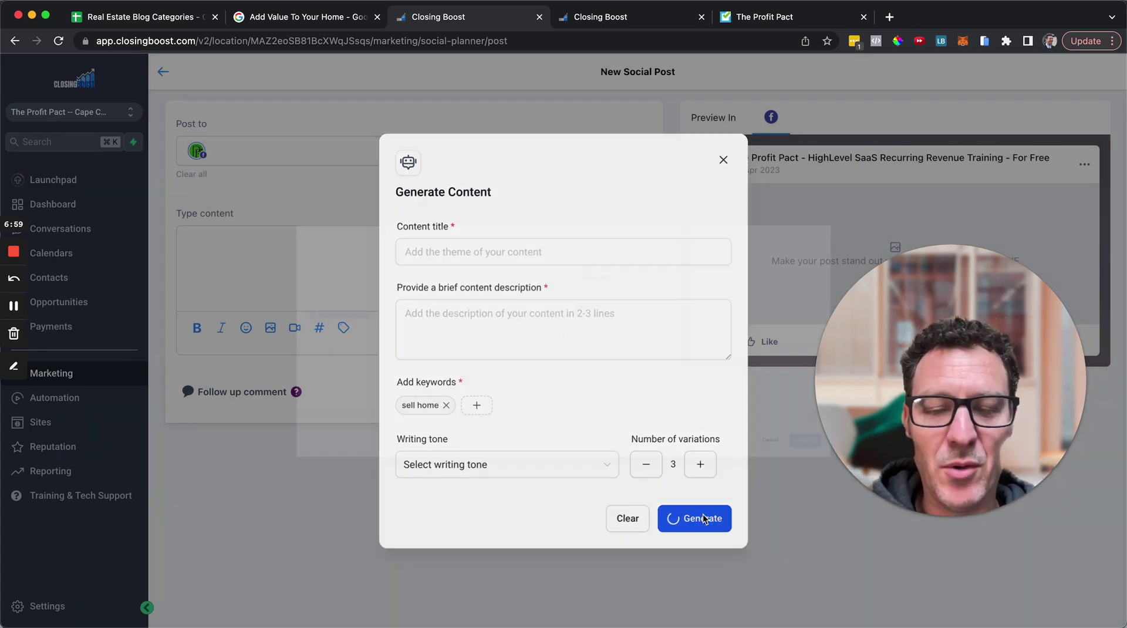
- Scroll through the three funny post variations and select the Chosen content box
{"action": "scroll", "coordinate": [403, 290], "scroll_direction": "down", "scroll_amount": 2}
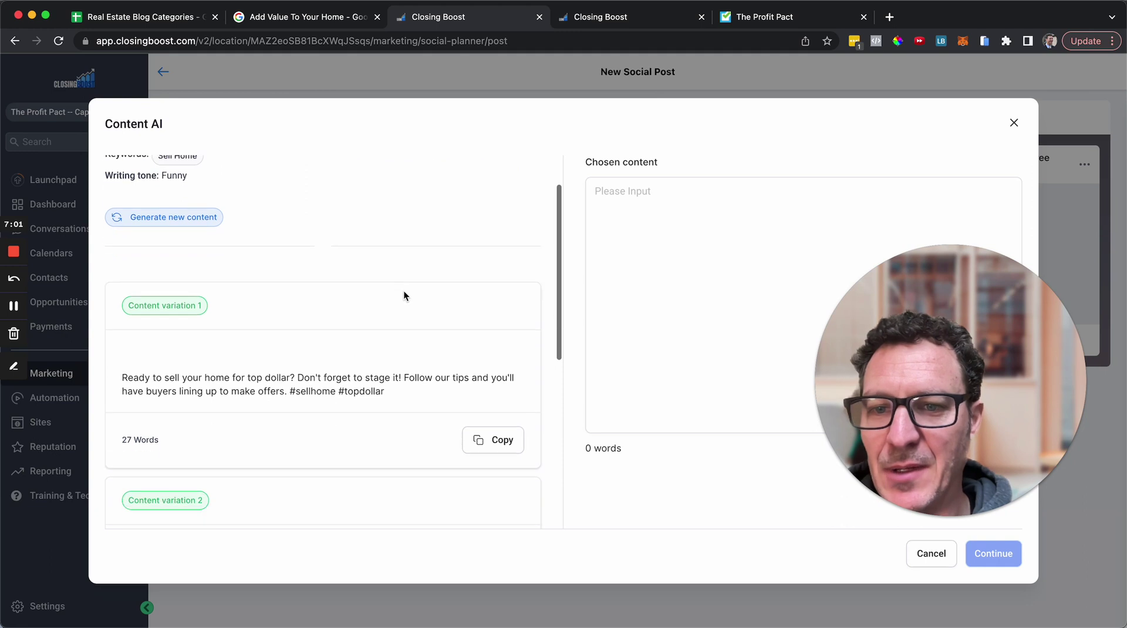
{"action": "scroll", "coordinate": [403, 291], "scroll_direction": "down", "scroll_amount": 2}
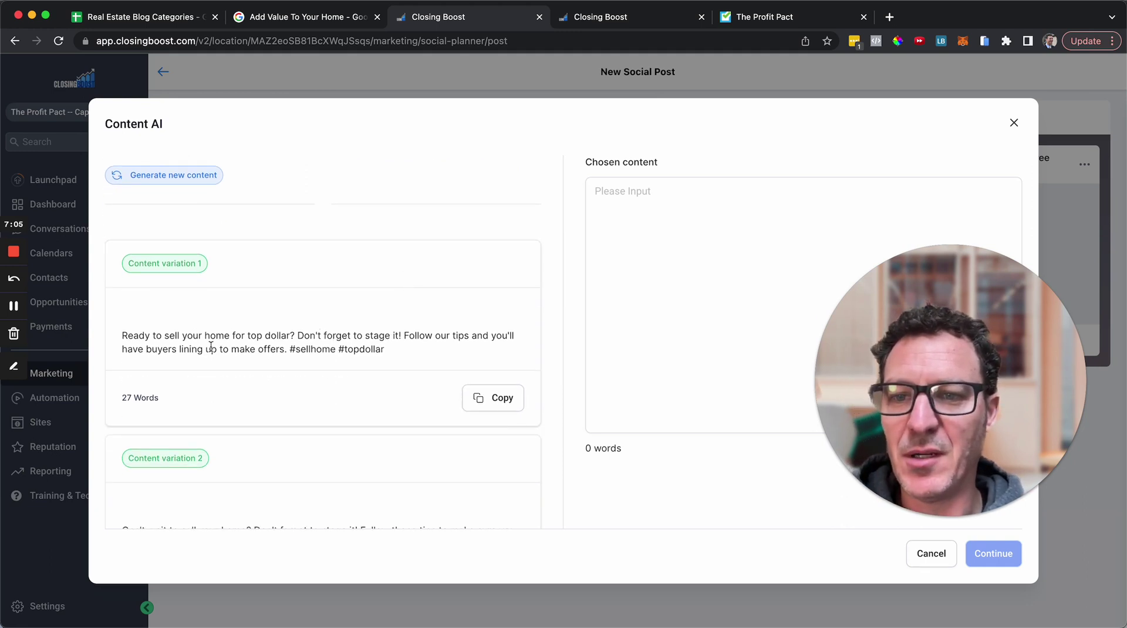
{"action": "scroll", "coordinate": [211, 347], "scroll_direction": "down", "scroll_amount": 5}
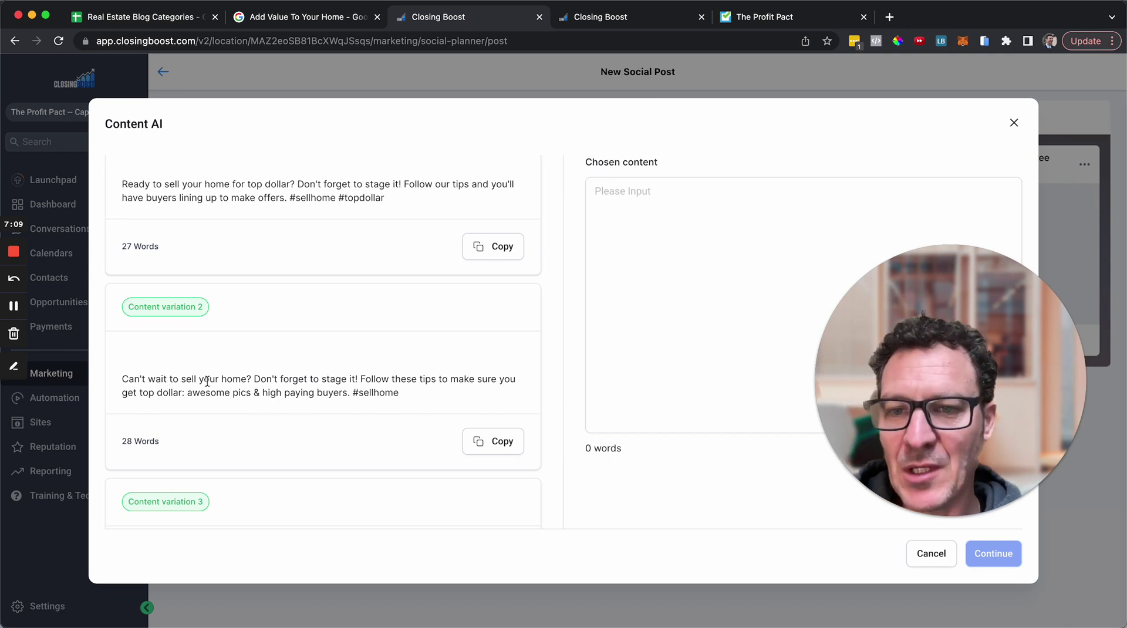
{"action": "scroll", "coordinate": [424, 381], "scroll_direction": "down", "scroll_amount": 1}
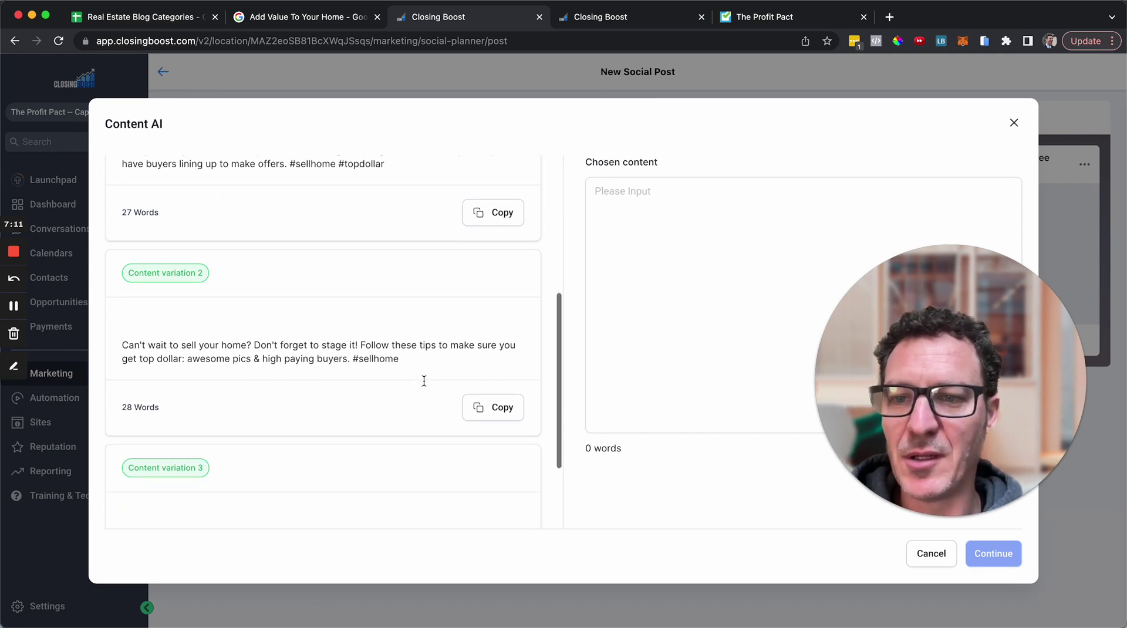
{"action": "scroll", "coordinate": [424, 381], "scroll_direction": "down", "scroll_amount": 2}
{"action": "scroll", "coordinate": [424, 381], "scroll_direction": "down", "scroll_amount": 1}
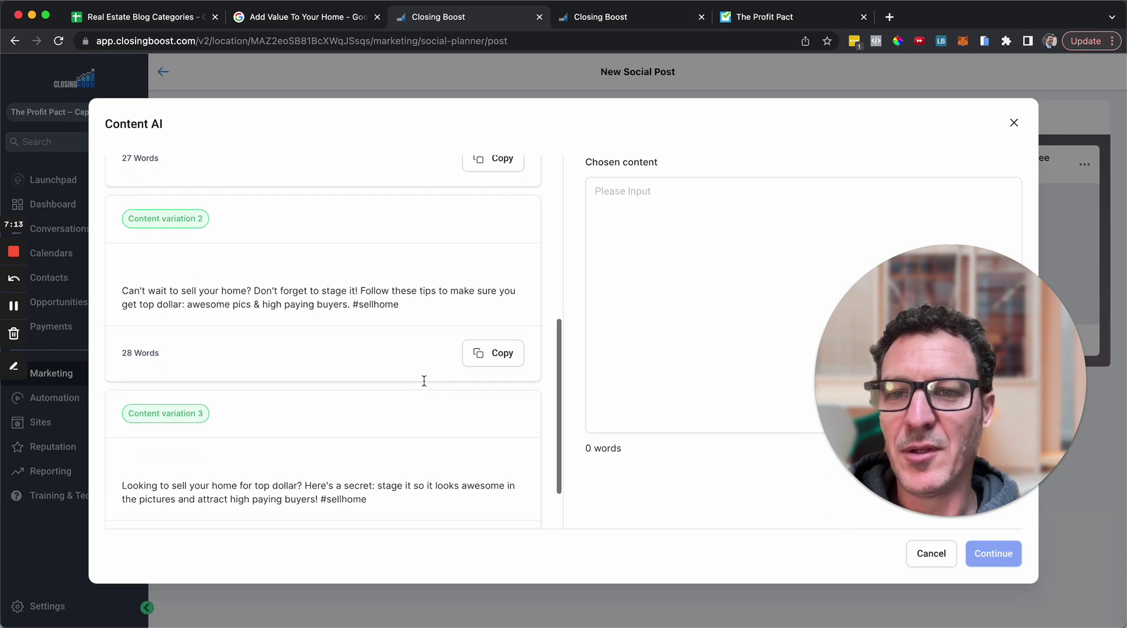
{"action": "scroll", "coordinate": [301, 323], "scroll_direction": "down", "scroll_amount": 2}
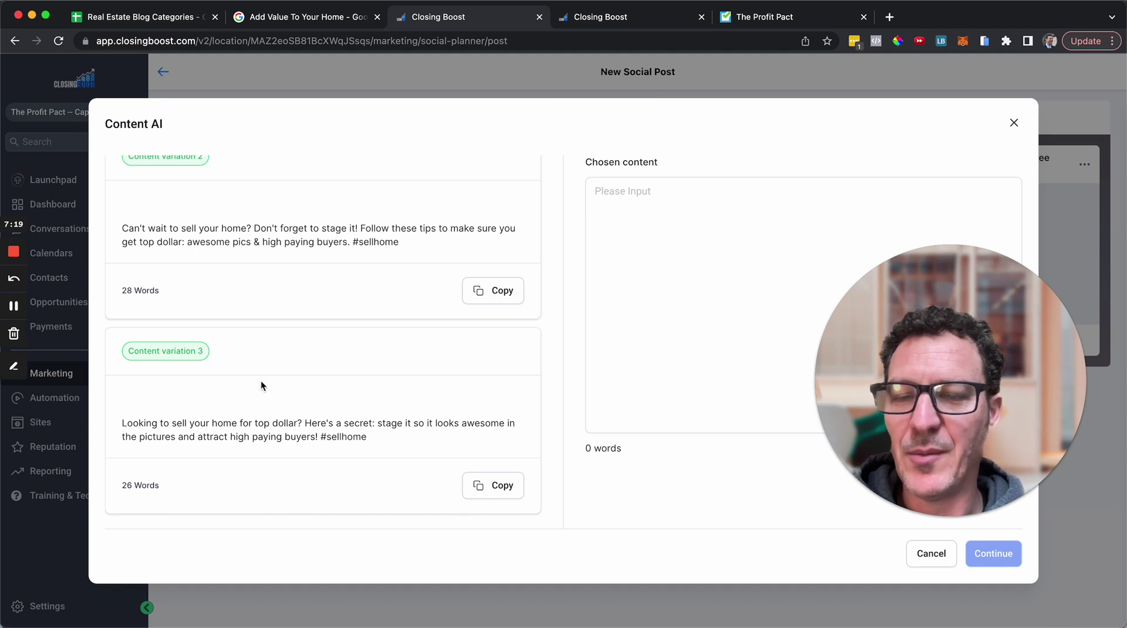
{"action": "scroll", "coordinate": [261, 380], "scroll_direction": "up", "scroll_amount": 5}
{"action": "left_click", "coordinate": [715, 288]}
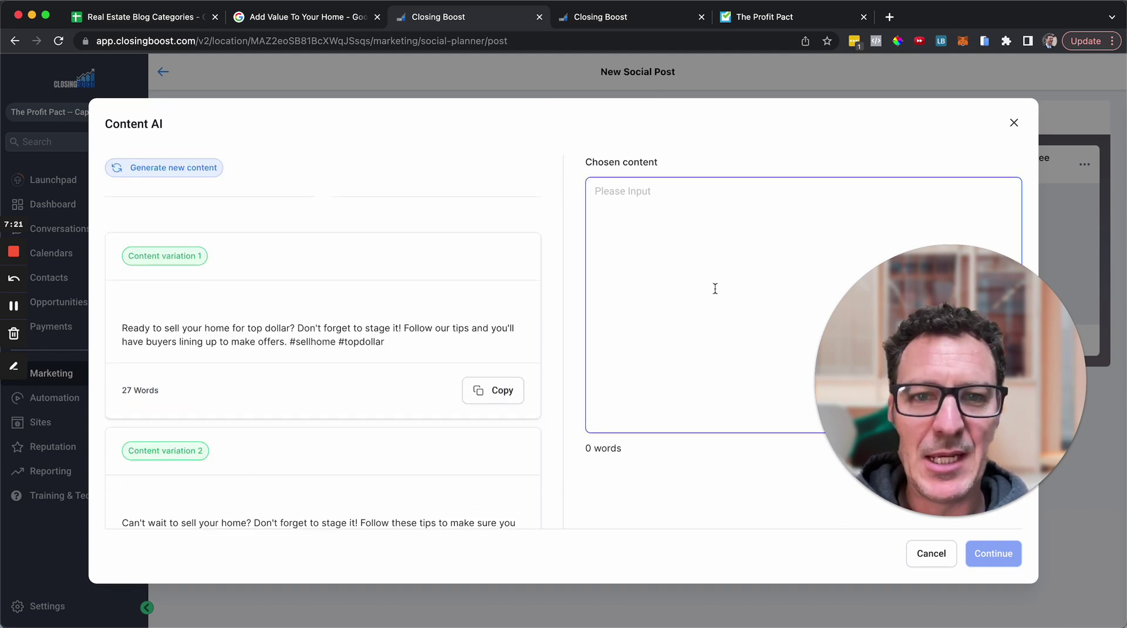
{"action": "left_click", "coordinate": [857, 552]}
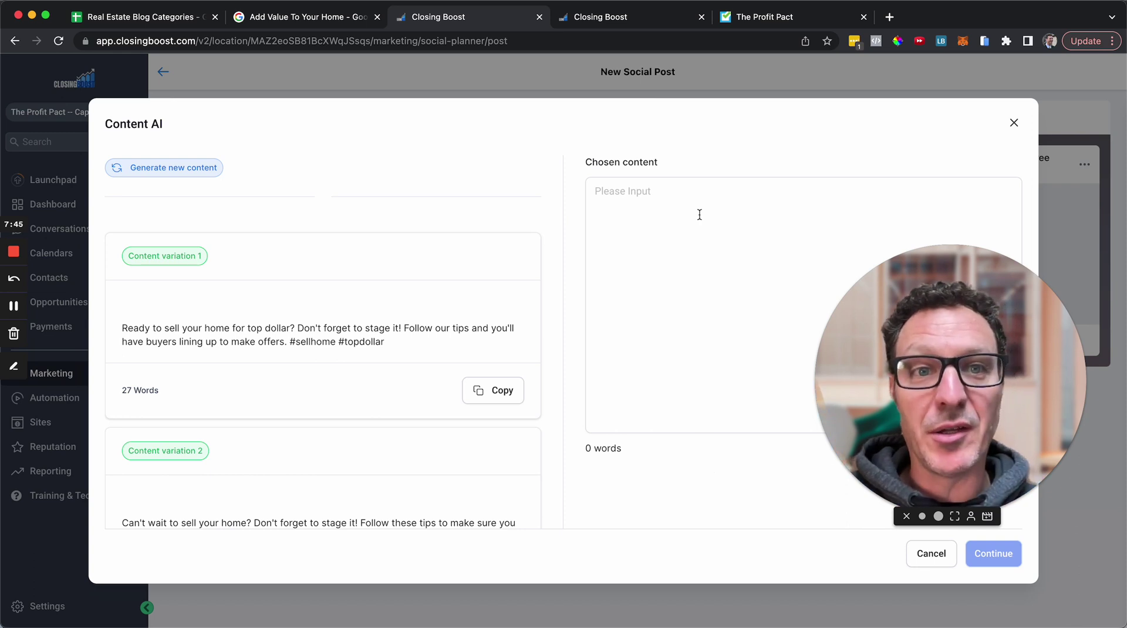
{"action": "left_click", "coordinate": [641, 17]}
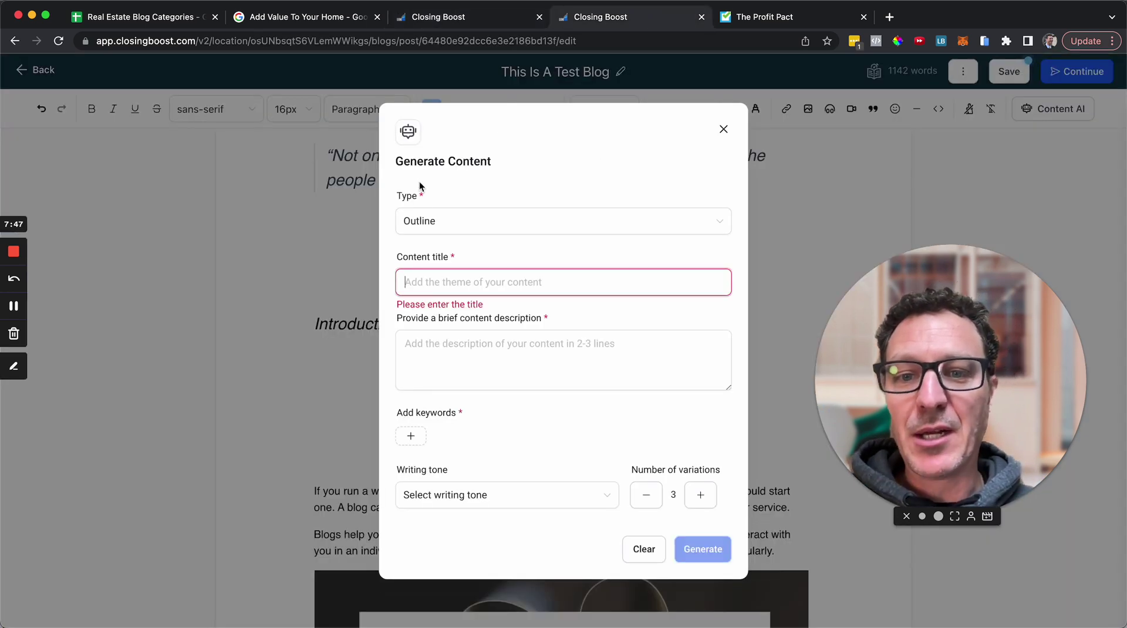
- Enter the outline title 'How to stage your home and sell for top dollar?' and a description
{"action": "left_click", "coordinate": [456, 224]}
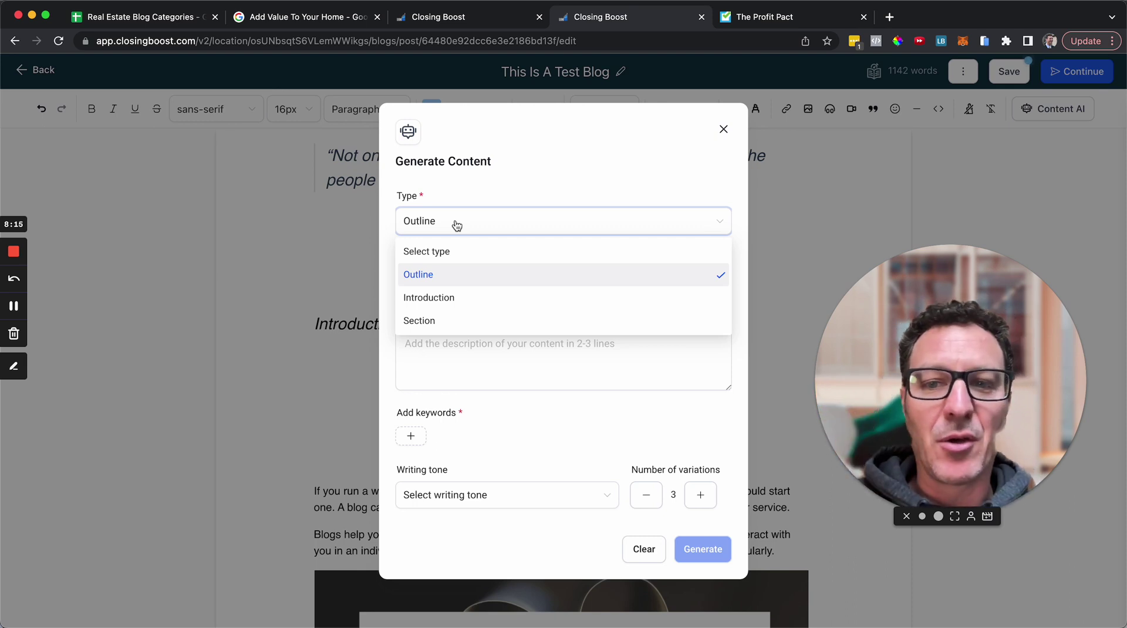
{"action": "left_click", "coordinate": [484, 196]}
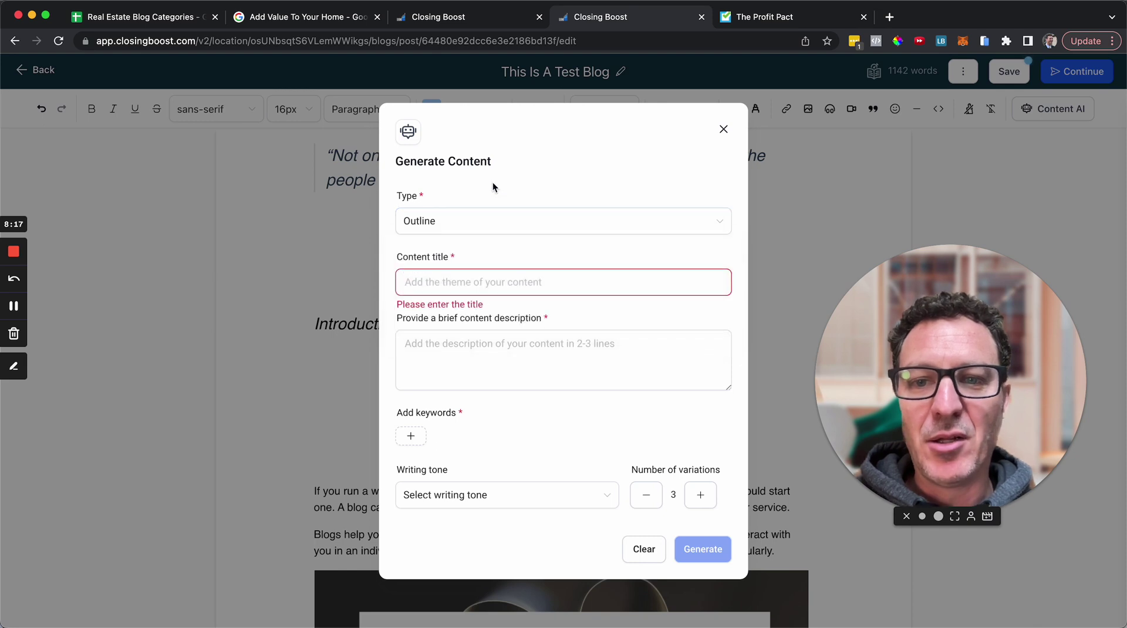
{"action": "left_click", "coordinate": [471, 282]}
{"action": "type", "text": "How to stage your home and sell for top dollar?"}
{"action": "left_click", "coordinate": [479, 349]}
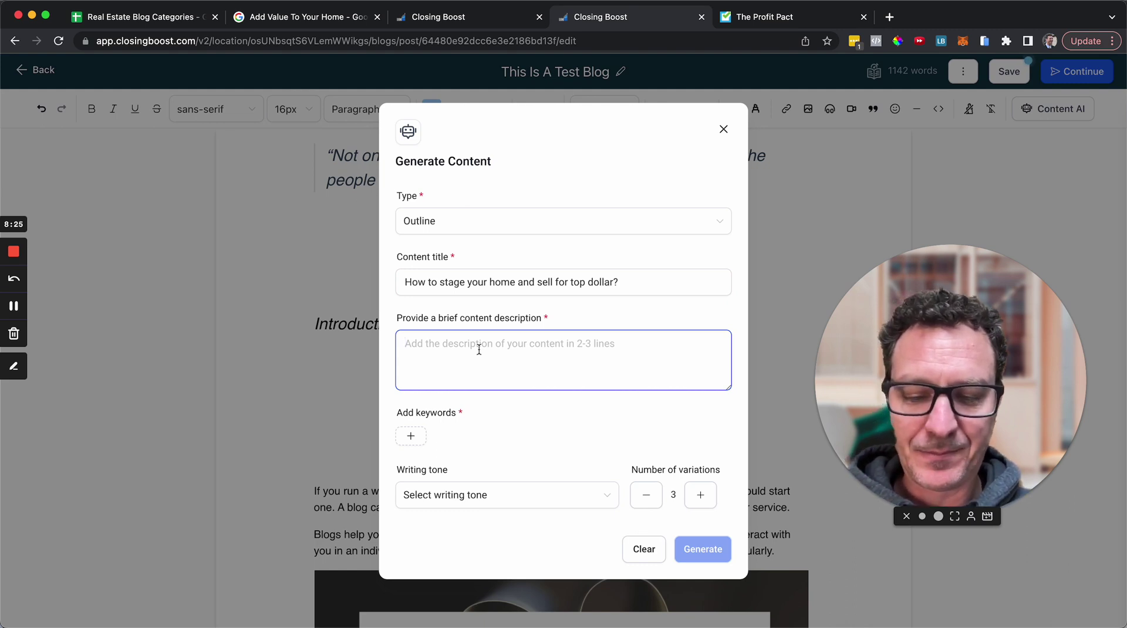
{"action": "type", "text": "write a post about staging"}
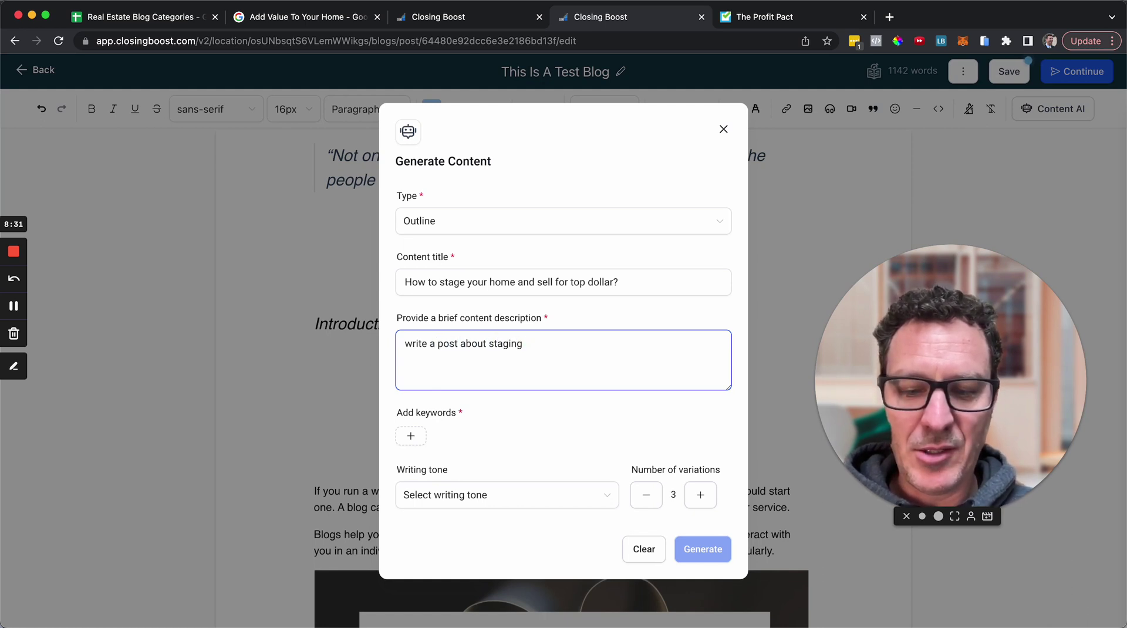
{"action": "key", "text": "BackSpace"}
{"action": "key", "text": "BackSpace"}
{"action": "key", "text": "BackSpace"}
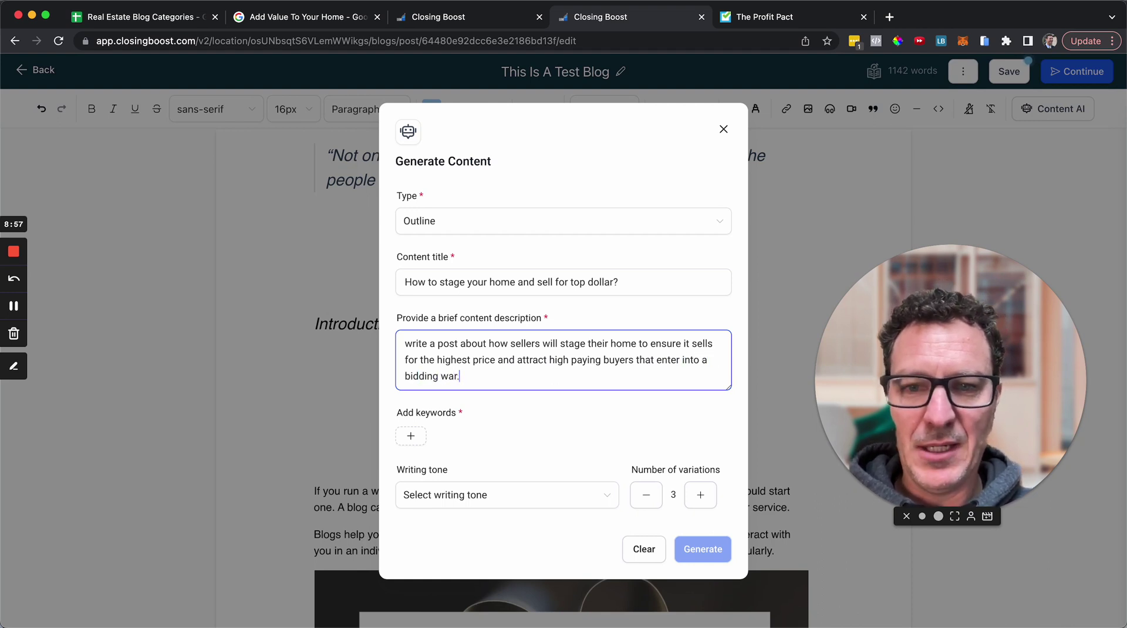
- Set Excited tone, 2 variations and keyword 'stage home', then generate the outlines
{"action": "left_click", "coordinate": [465, 495]}
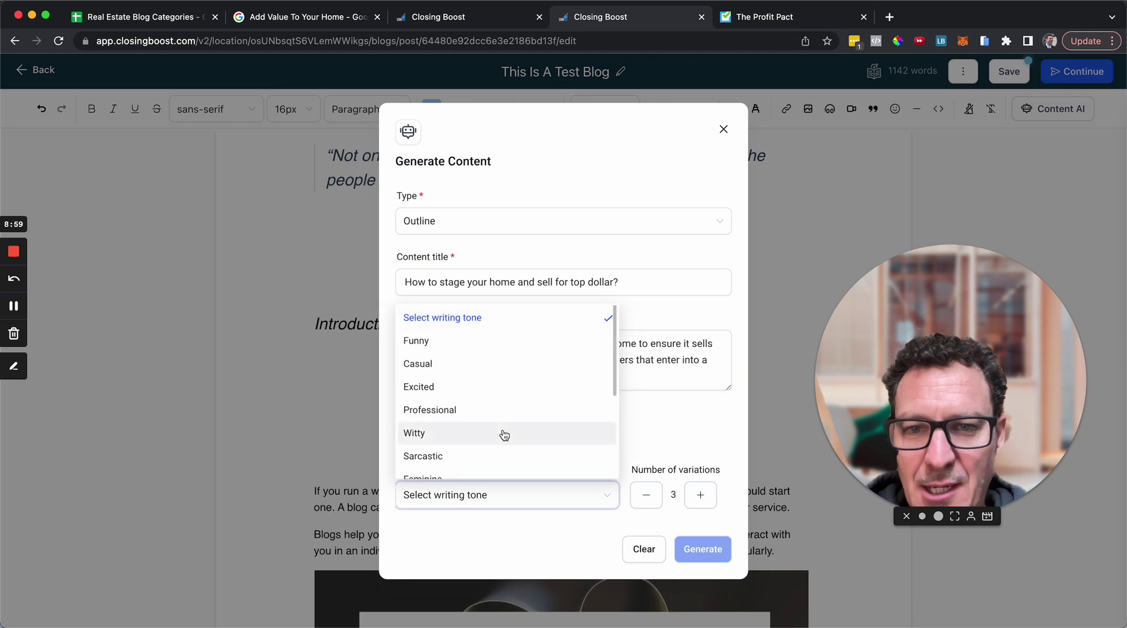
{"action": "left_click", "coordinate": [502, 392]}
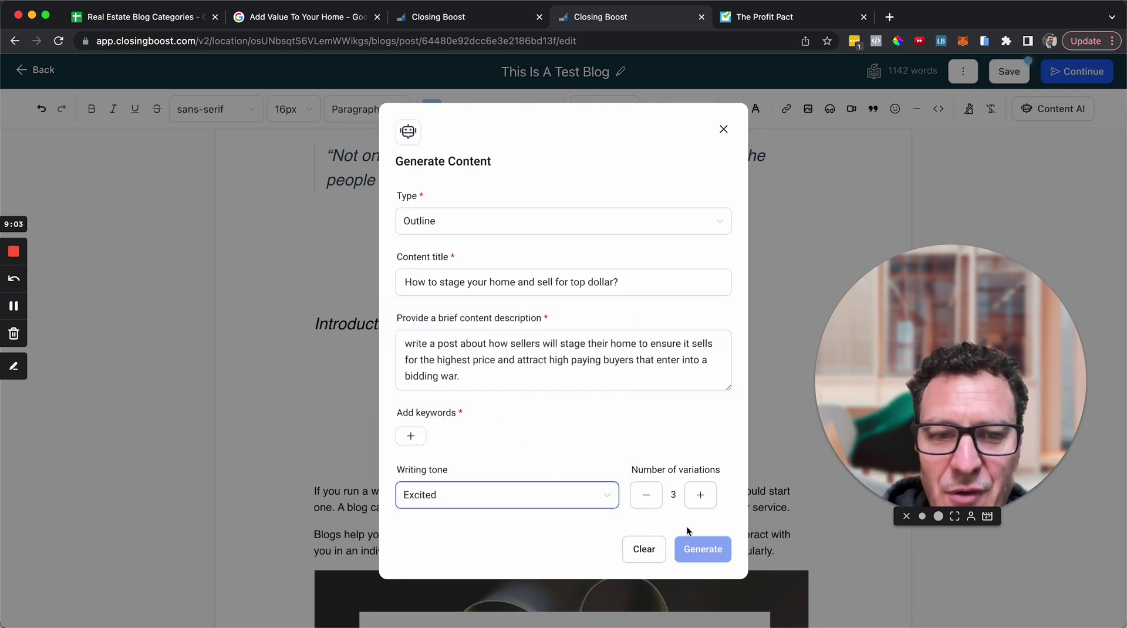
{"action": "left_click", "coordinate": [648, 496]}
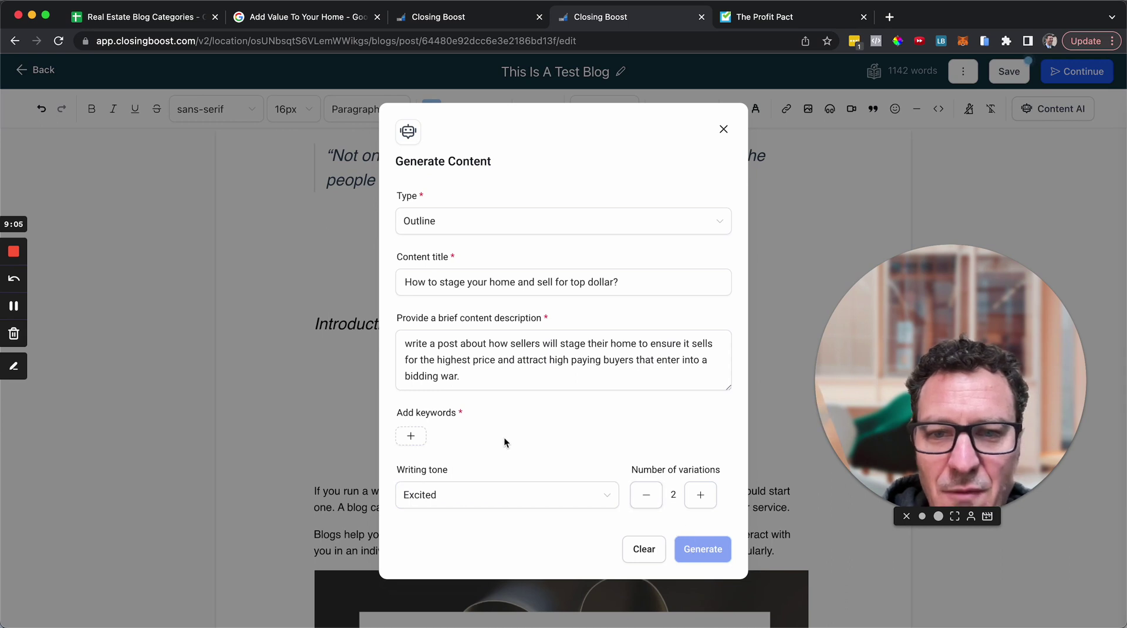
{"action": "left_click", "coordinate": [412, 436]}
{"action": "type", "text": "stage home"}
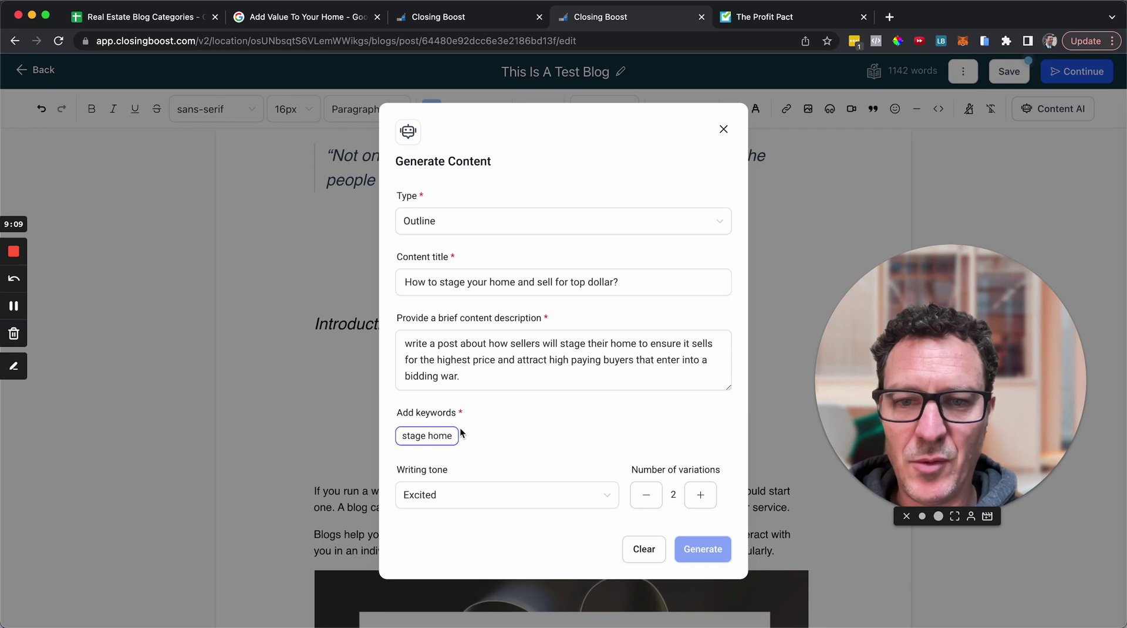
{"action": "key", "text": "Return"}
{"action": "left_click", "coordinate": [700, 550]}
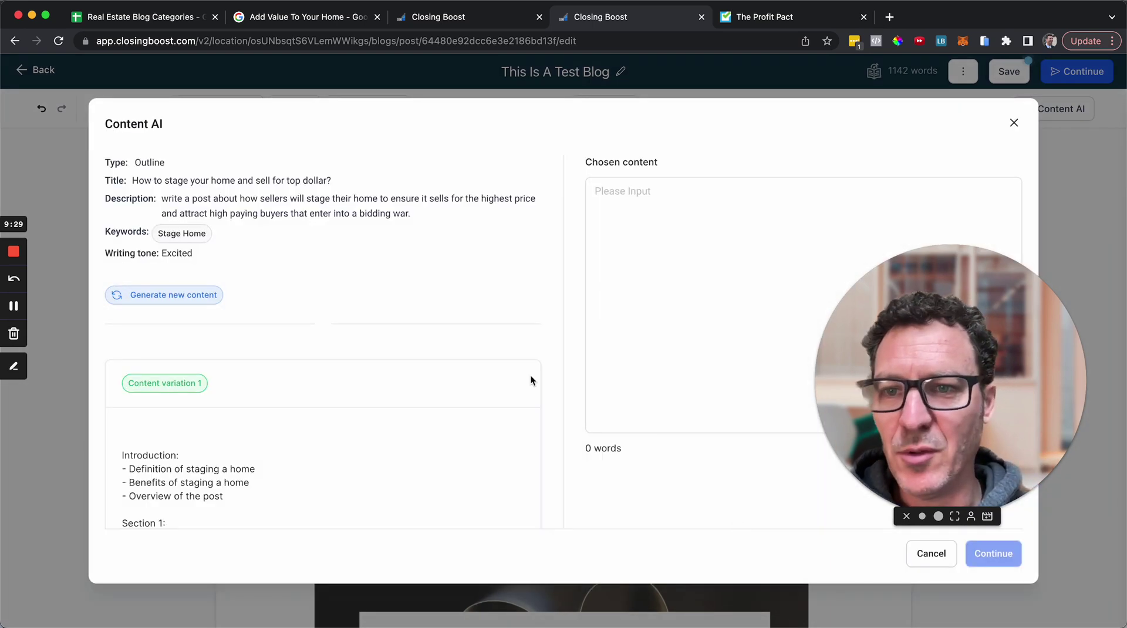
- Scroll through both outline variations' introduction, three sections and conclusion
{"action": "scroll", "coordinate": [462, 311], "scroll_direction": "down", "scroll_amount": 3}
{"action": "scroll", "coordinate": [441, 311], "scroll_direction": "down", "scroll_amount": 2}
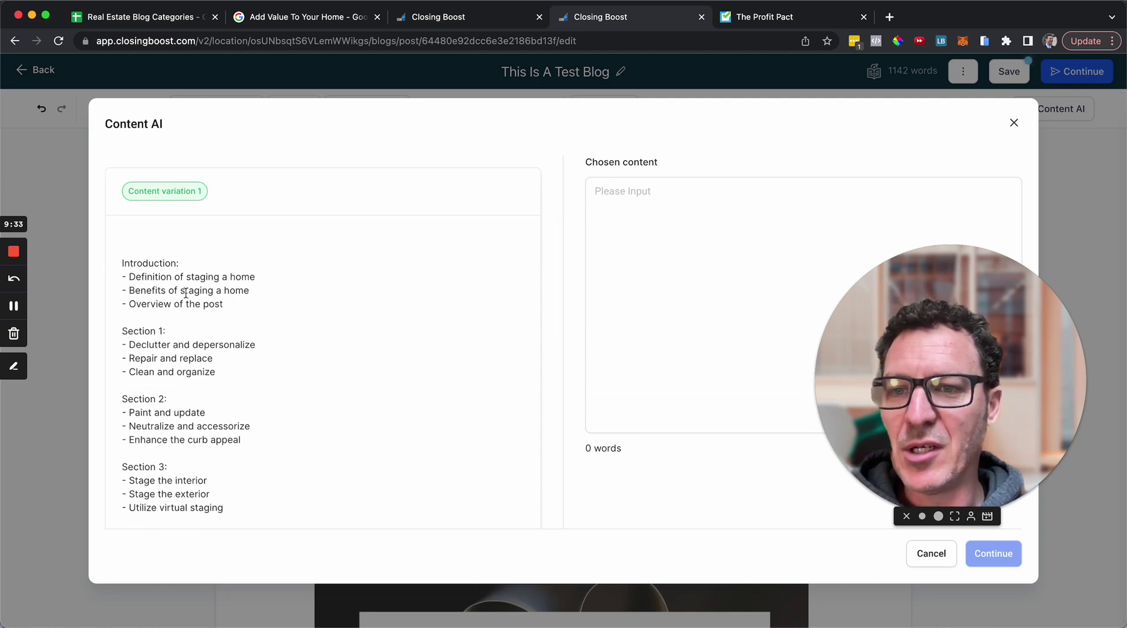
{"action": "scroll", "coordinate": [289, 324], "scroll_direction": "down", "scroll_amount": 1}
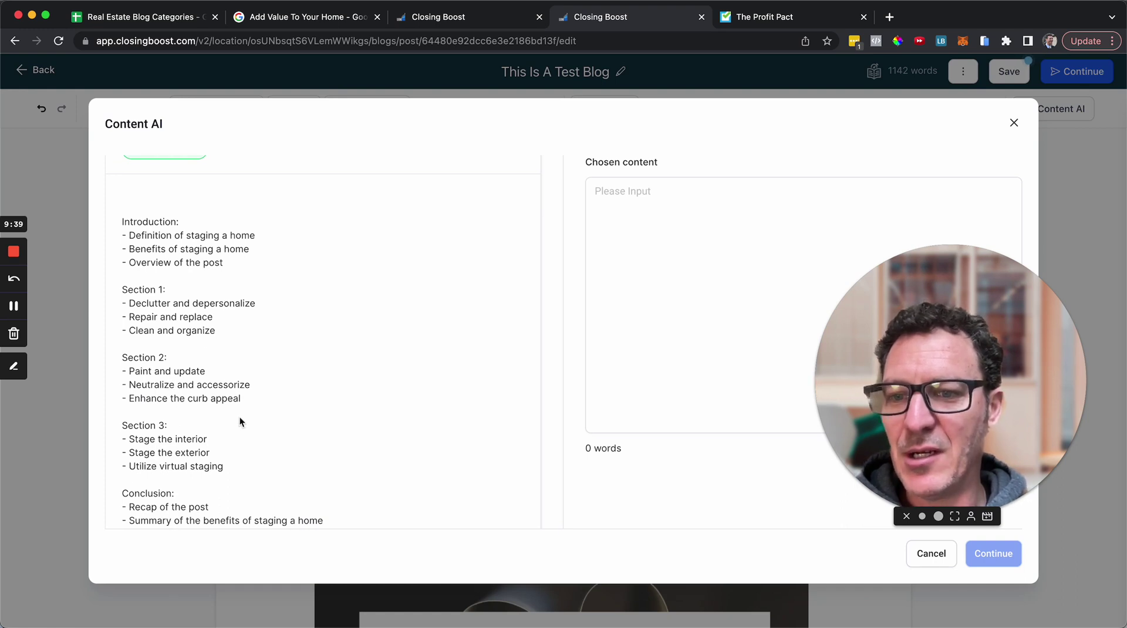
{"action": "scroll", "coordinate": [237, 416], "scroll_direction": "down", "scroll_amount": 1}
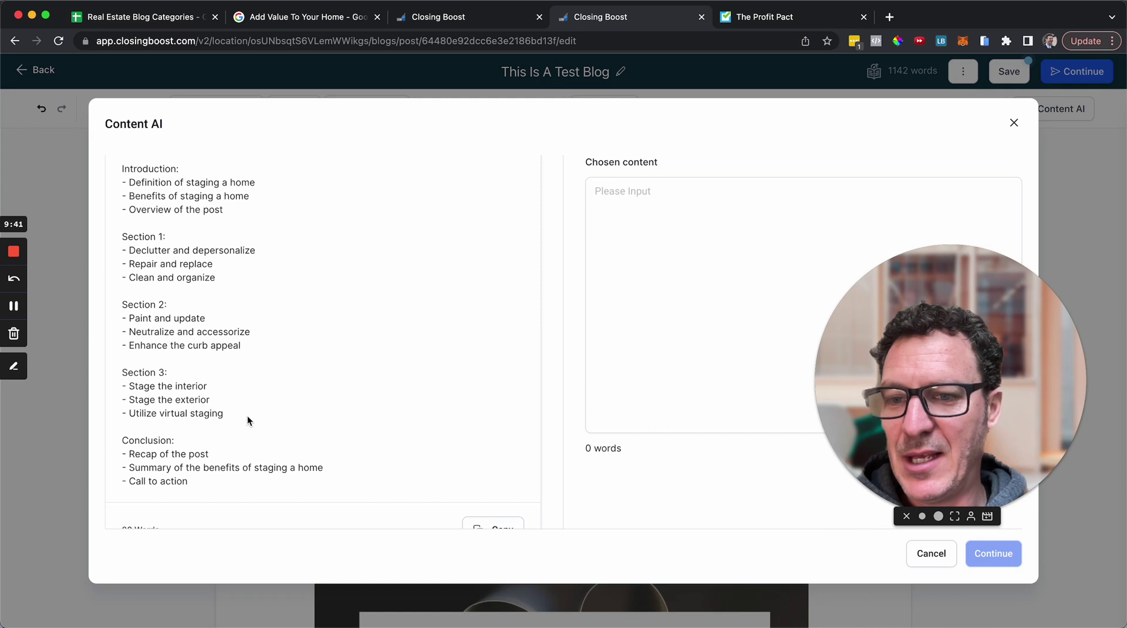
{"action": "scroll", "coordinate": [248, 418], "scroll_direction": "down", "scroll_amount": 1}
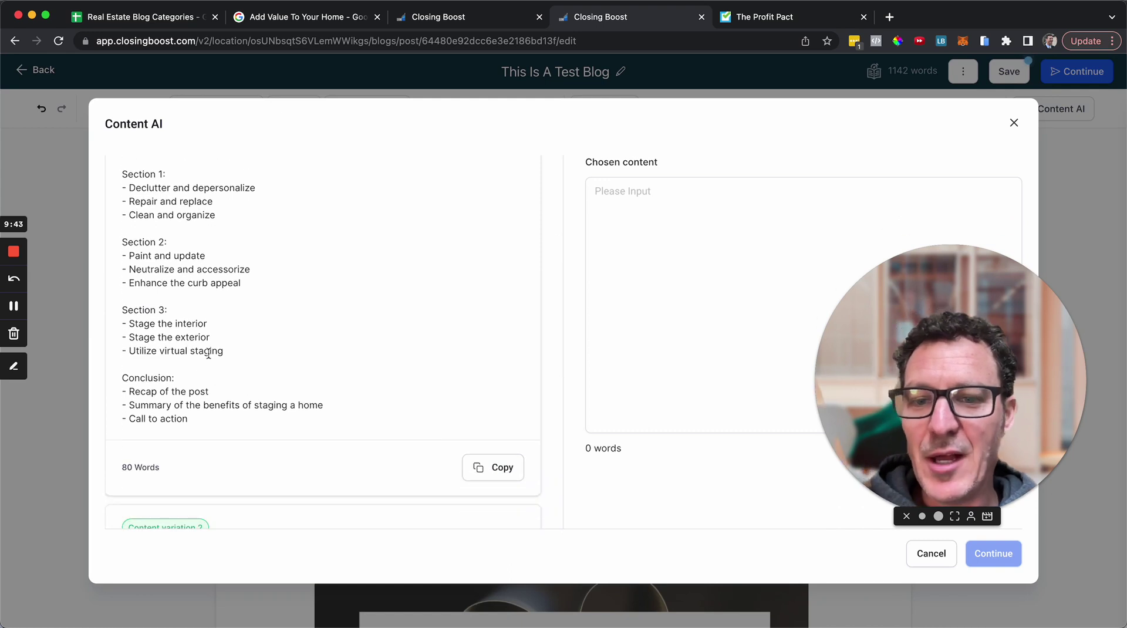
{"action": "scroll", "coordinate": [208, 354], "scroll_direction": "down", "scroll_amount": 3}
{"action": "scroll", "coordinate": [209, 354], "scroll_direction": "down", "scroll_amount": 1}
{"action": "scroll", "coordinate": [209, 353], "scroll_direction": "down", "scroll_amount": 2}
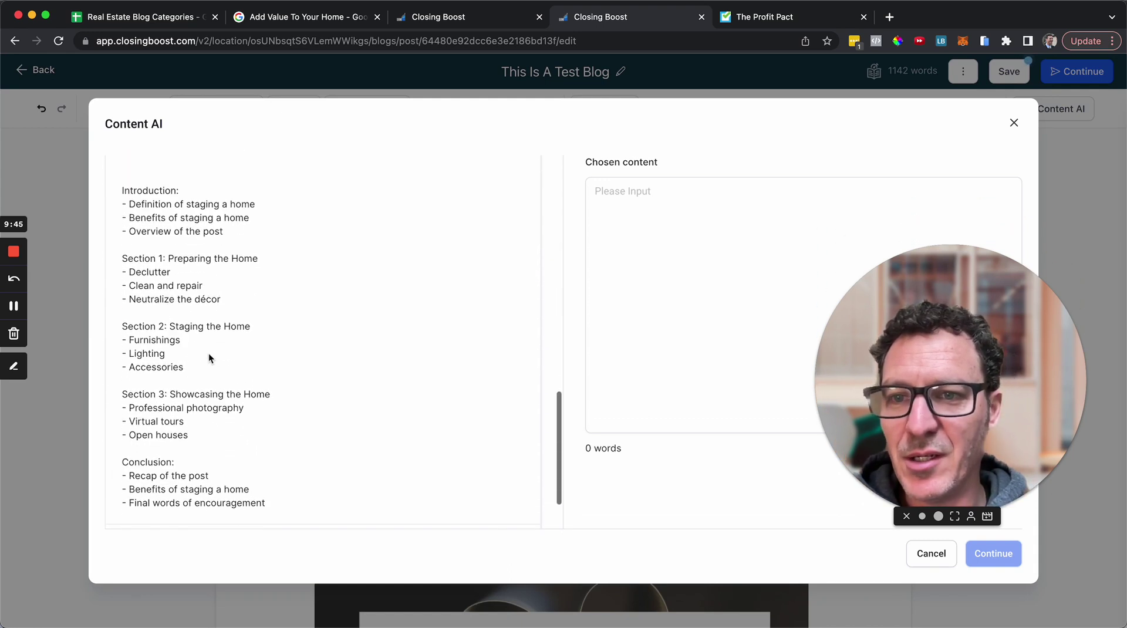
{"action": "scroll", "coordinate": [209, 353], "scroll_direction": "up", "scroll_amount": 5}
{"action": "scroll", "coordinate": [209, 353], "scroll_direction": "up", "scroll_amount": 1}
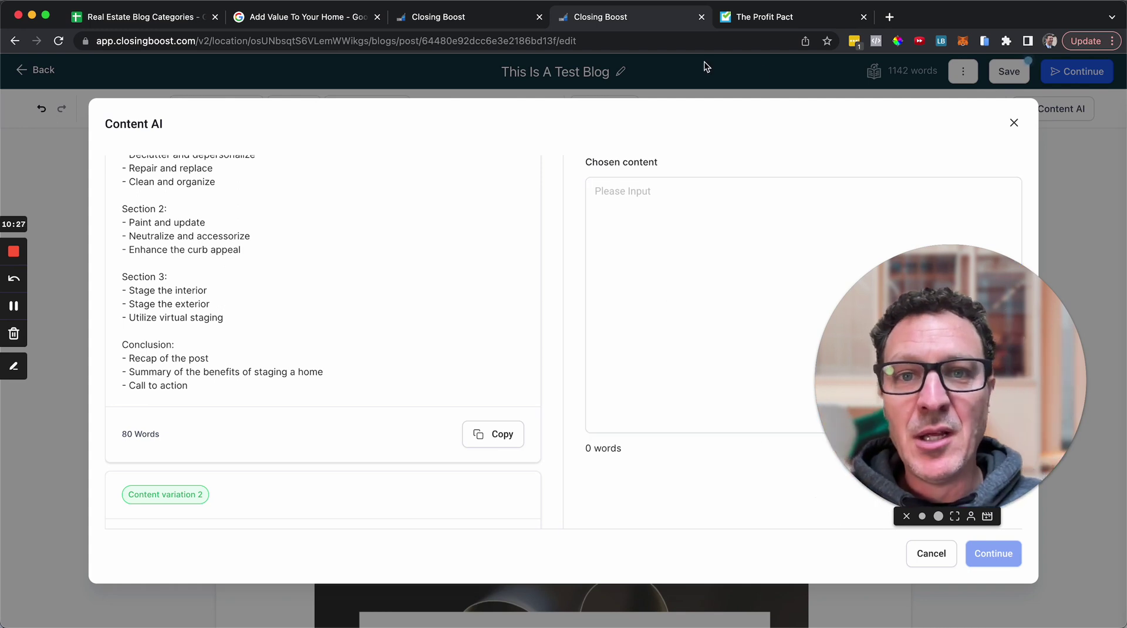
{"action": "left_click", "coordinate": [504, 19]}
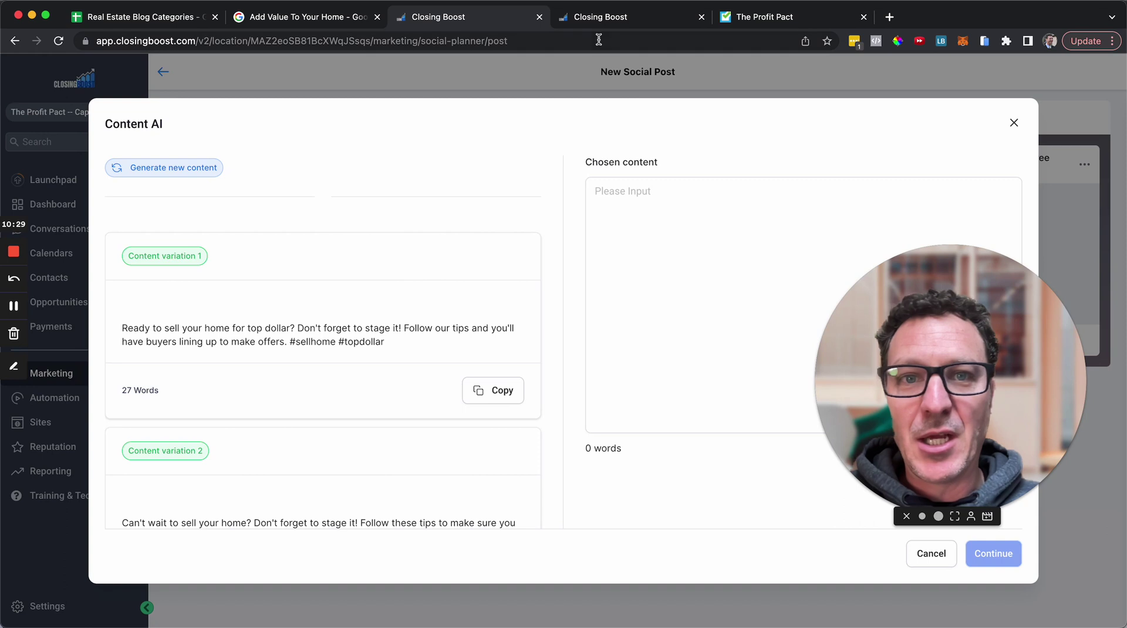
- Review the blog outline results, then return to the Add Value To Your Home search results
{"action": "left_click", "coordinate": [609, 23]}
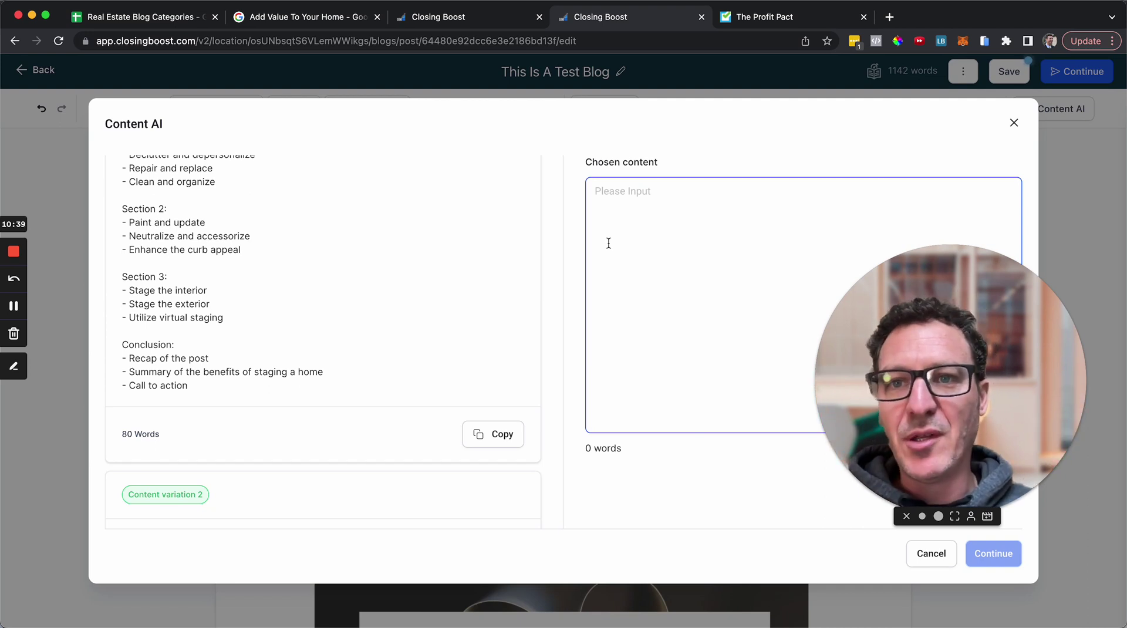
{"action": "left_click", "coordinate": [322, 18]}
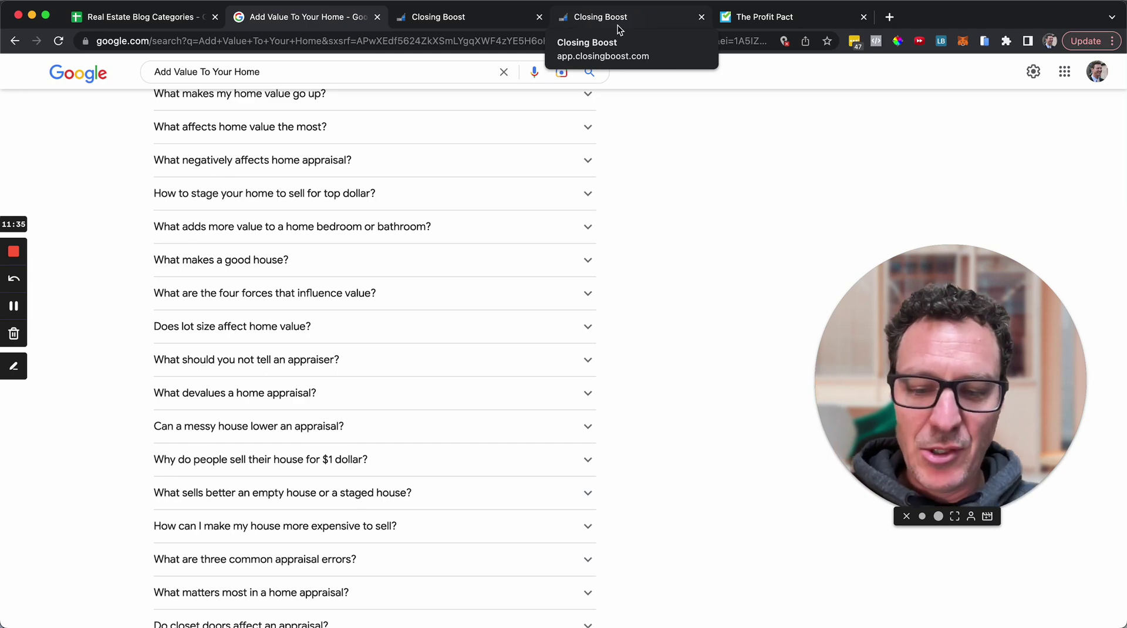
{"action": "key", "text": "super+t"}
- Load chat.openai.com by entering 'chat' in the new tab's address bar
{"action": "type", "text": "chat"}
{"action": "key", "text": "Return"}
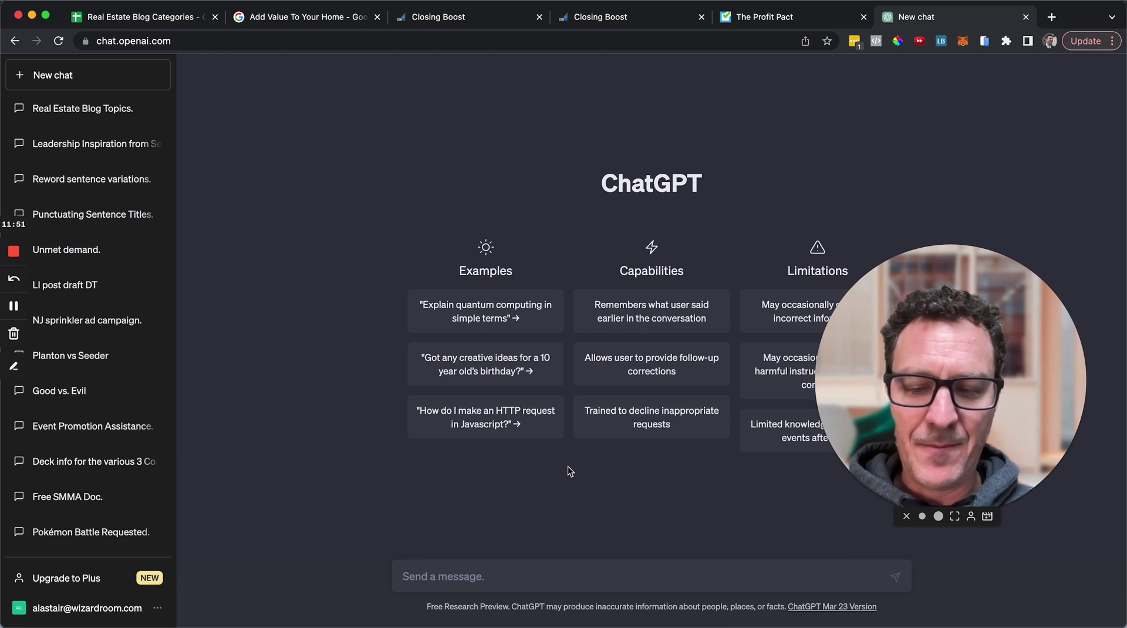
- Draft an unsent prompt asking ChatGPT, as a real estate agent, for a YouTube script from a blog post
{"action": "type", "text": "imag"}
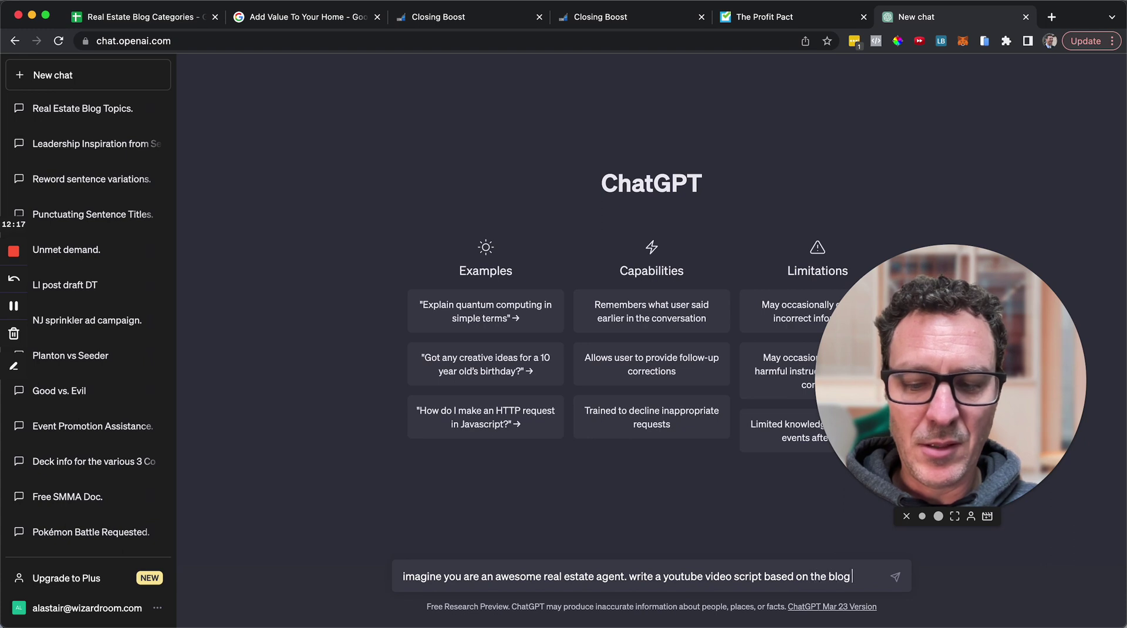
{"action": "type", "text": "hat I'm going to paste below."}
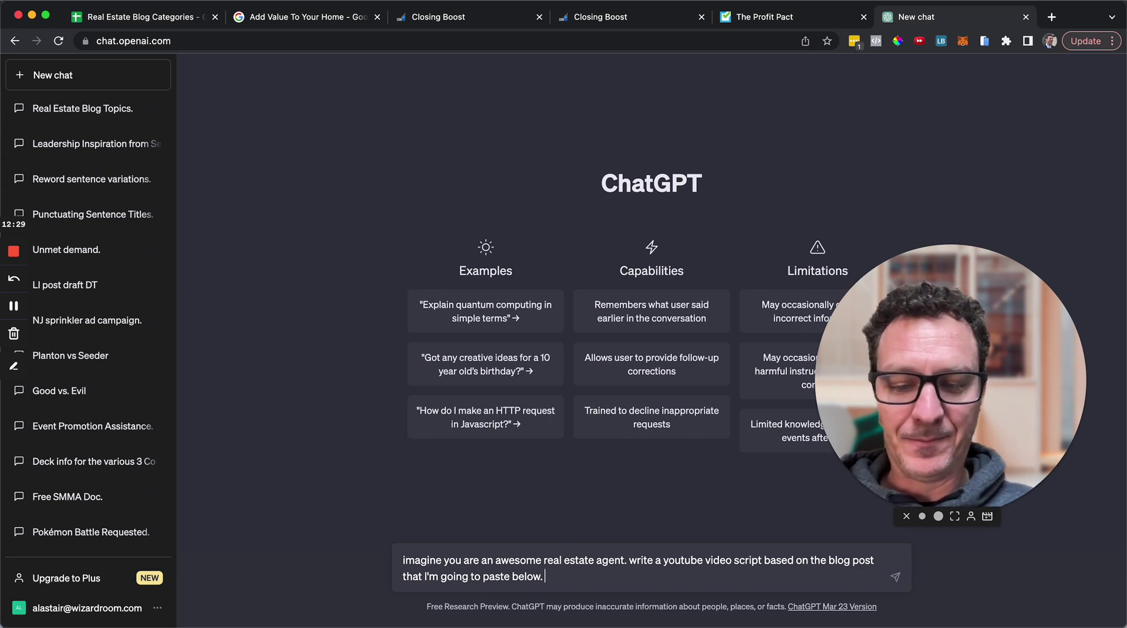
{"action": "type", "text": "what else do you"}
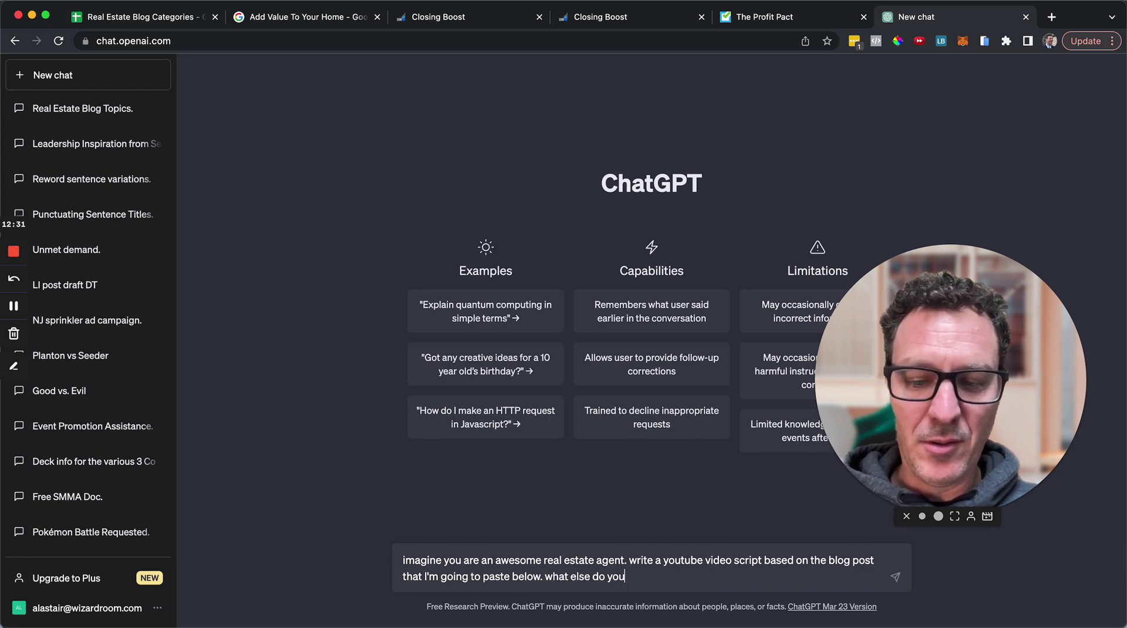
{"action": "type", "text": " need from me to complete this task?"}
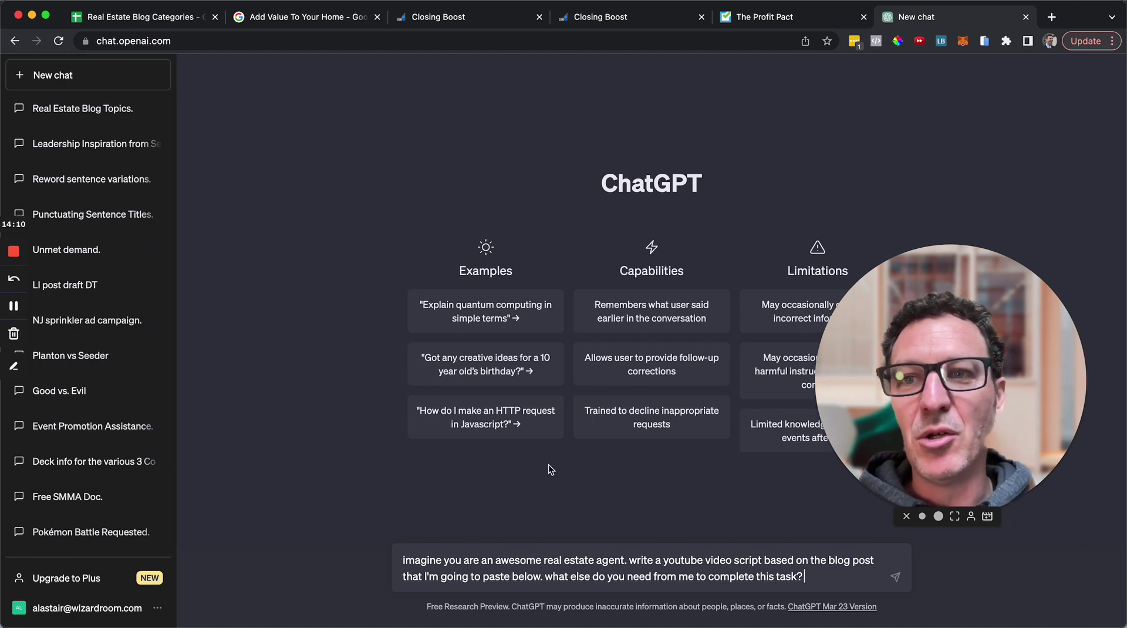
- Leave the ChatGPT prompt unsent and bring the Real Estate Blog Categories sheet to the front
{"action": "left_click", "coordinate": [151, 25]}
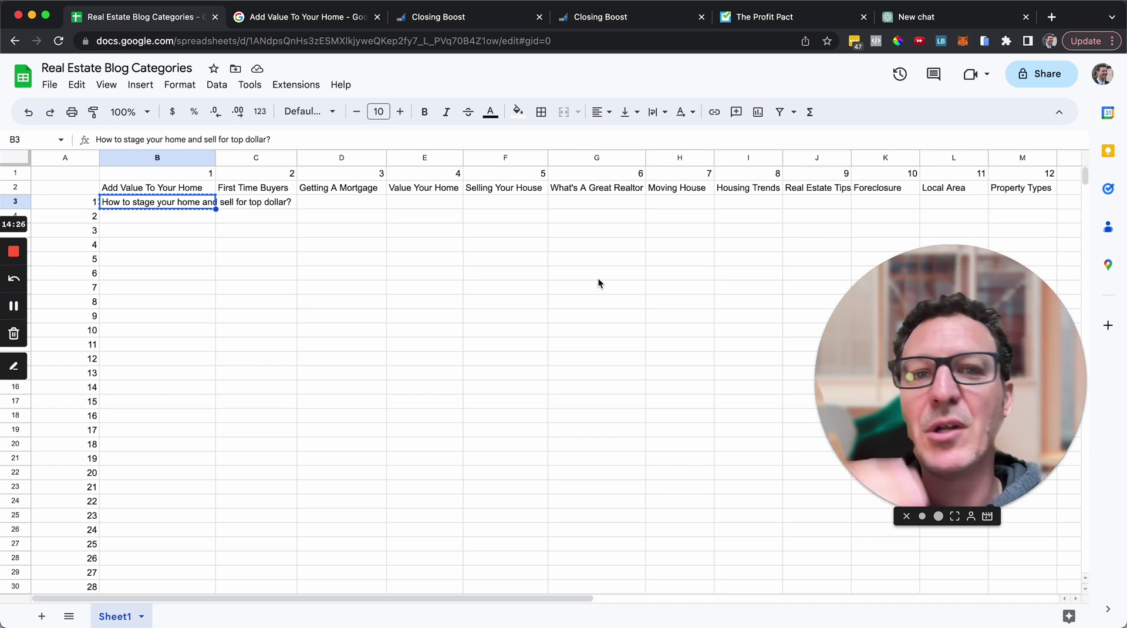
{"action": "left_click", "coordinate": [467, 20]}
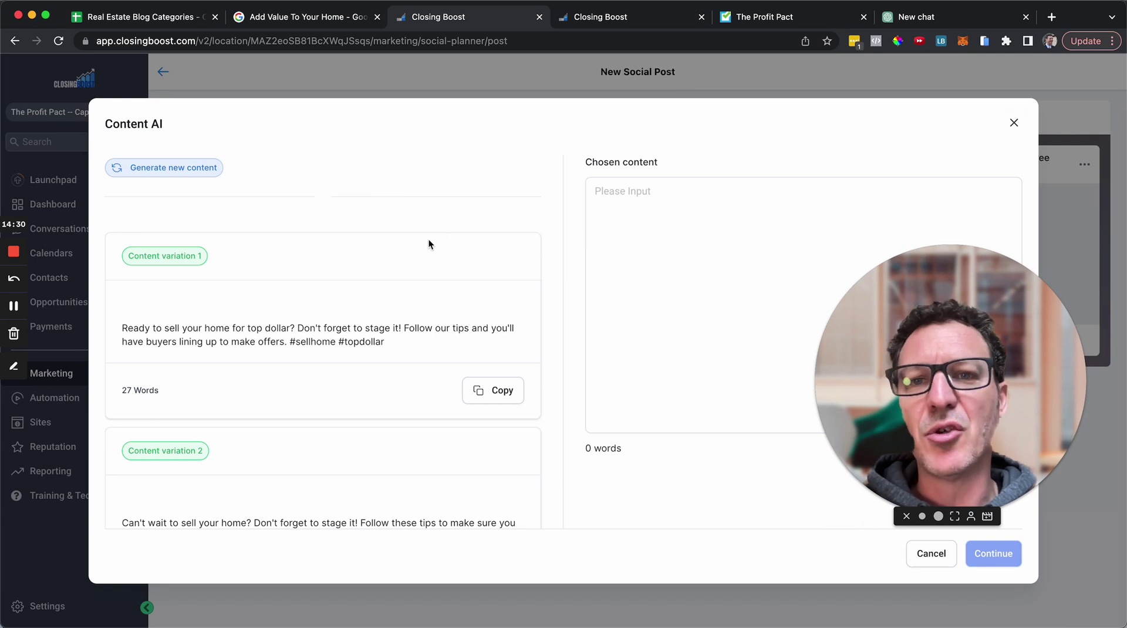
- View the This Is A Test Blog Content AI outline, then switch to The Profit Pact
{"action": "left_click", "coordinate": [624, 22]}
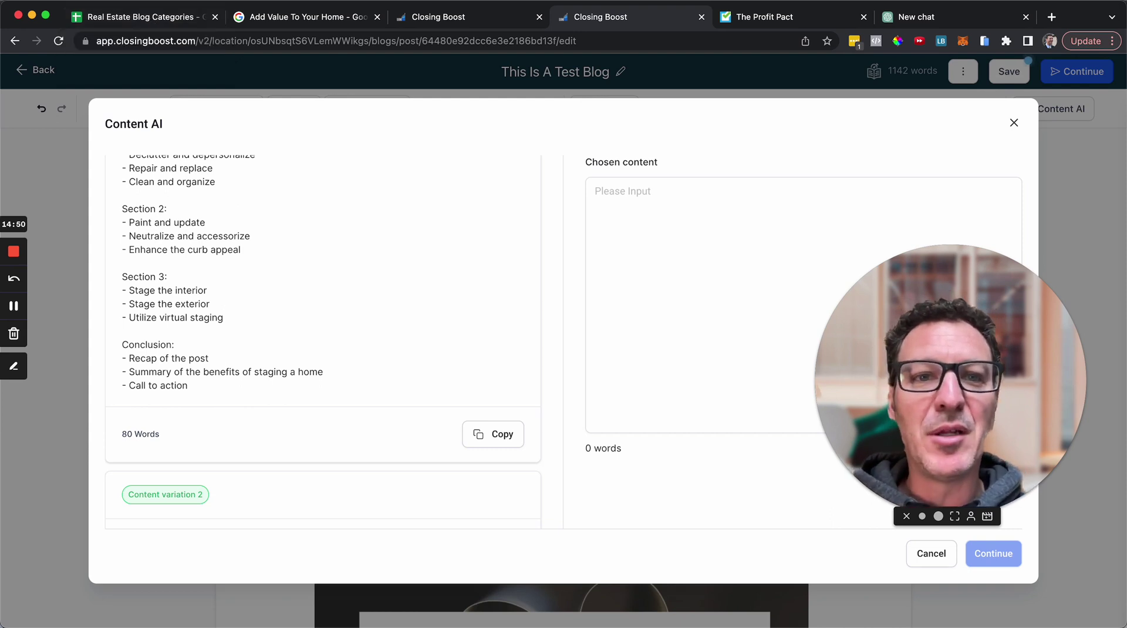
{"action": "left_click", "coordinate": [780, 17]}
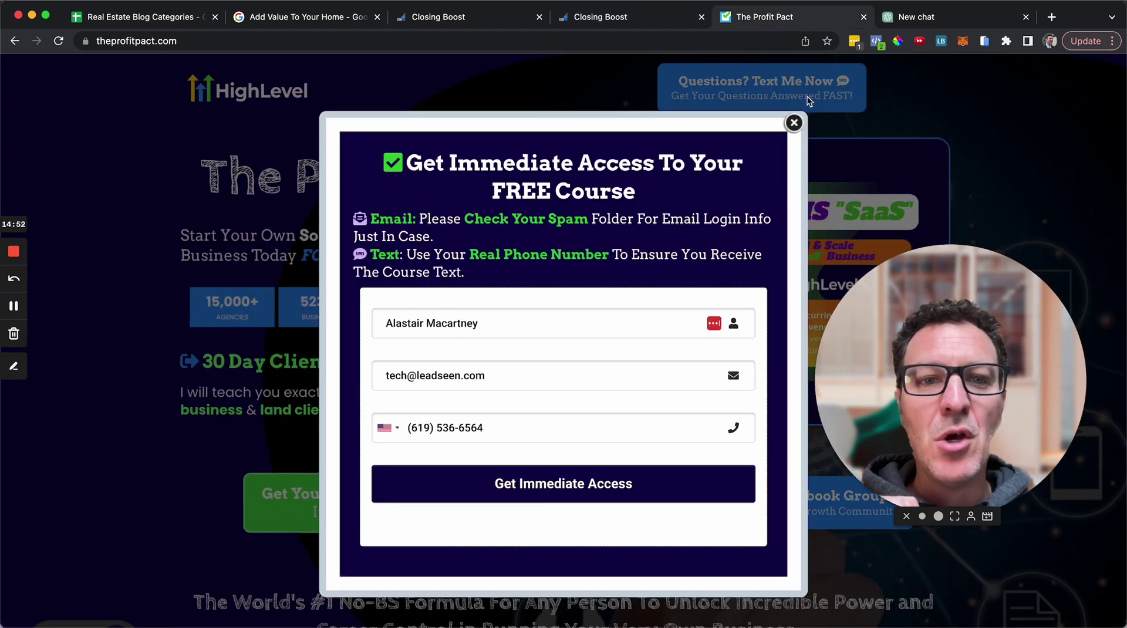
- Close The Profit Pact's free course signup popup to reveal its SaaS landing page
{"action": "left_click", "coordinate": [795, 124]}
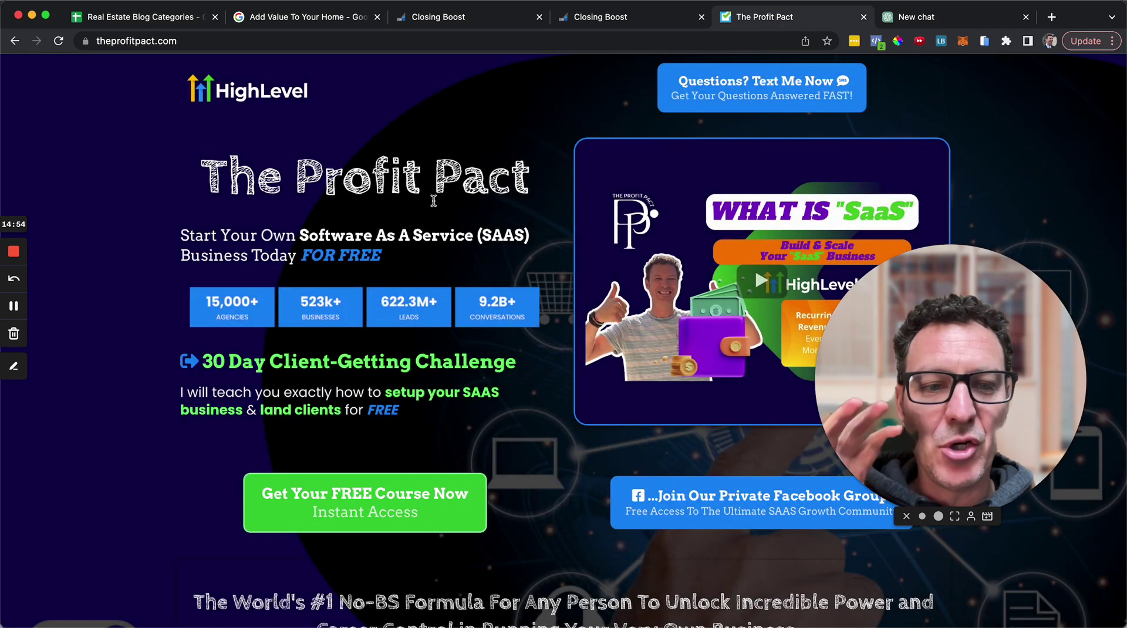